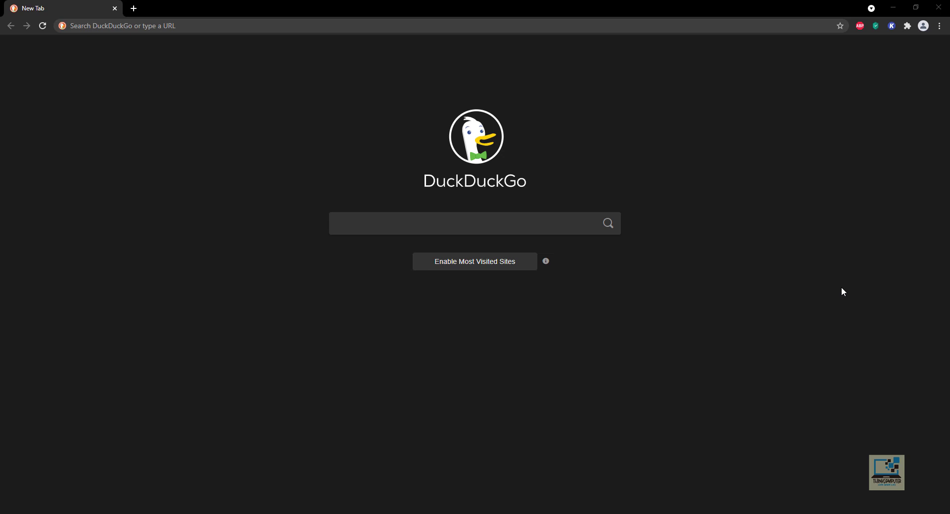
Download the OpenShot v2.6.0 Windows 64-bit installer from openshot.org.
left_click(257, 27)
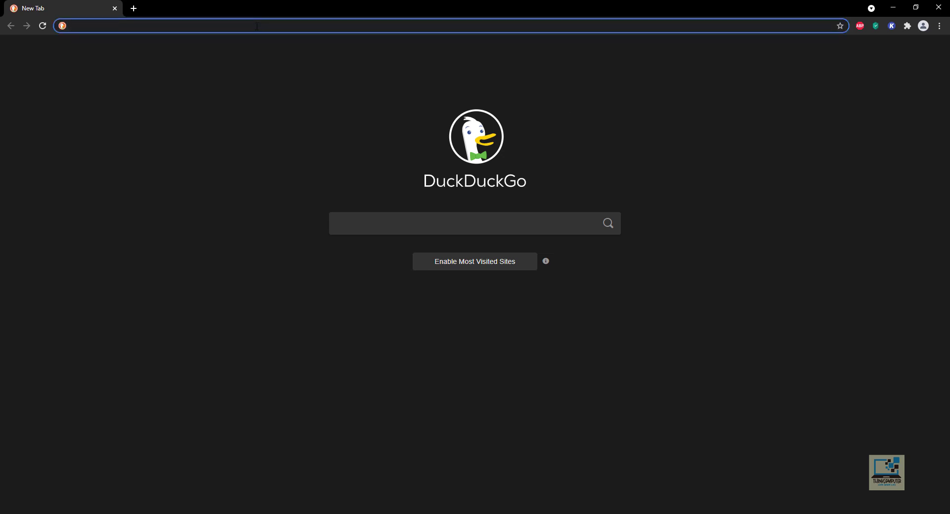
type("opens")
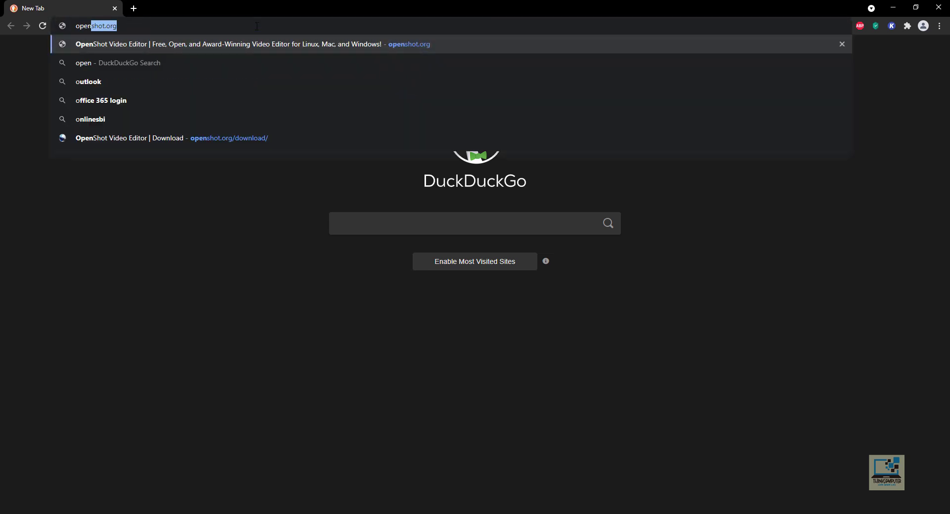
type("hot.or")
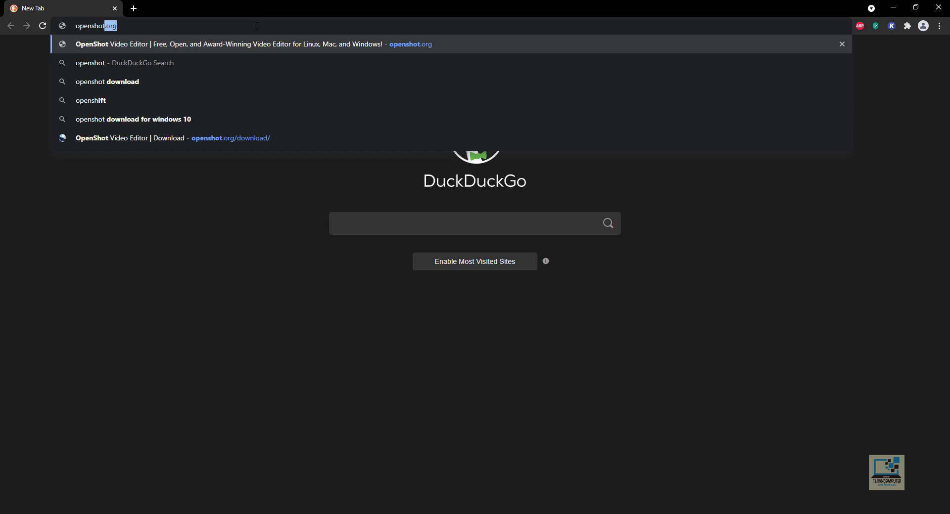
type("g")
key("Return")
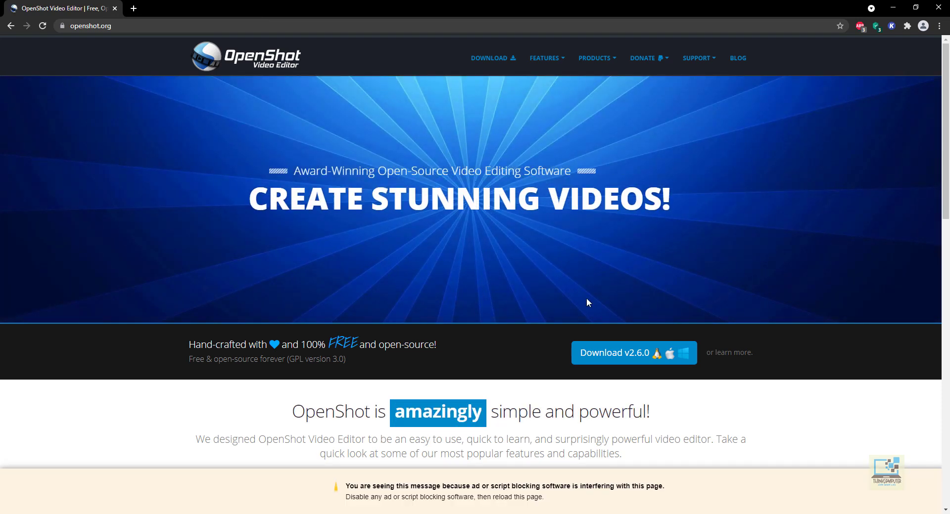
left_click(638, 353)
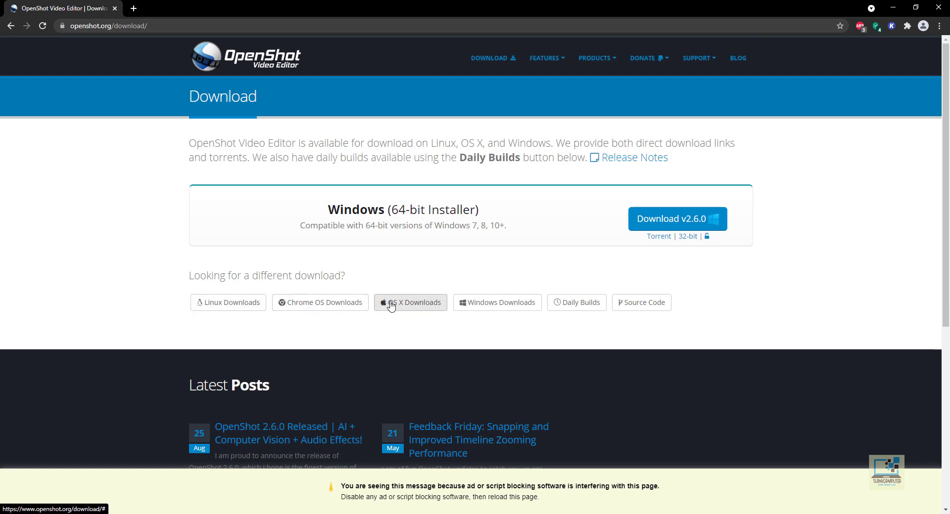
left_click(665, 224)
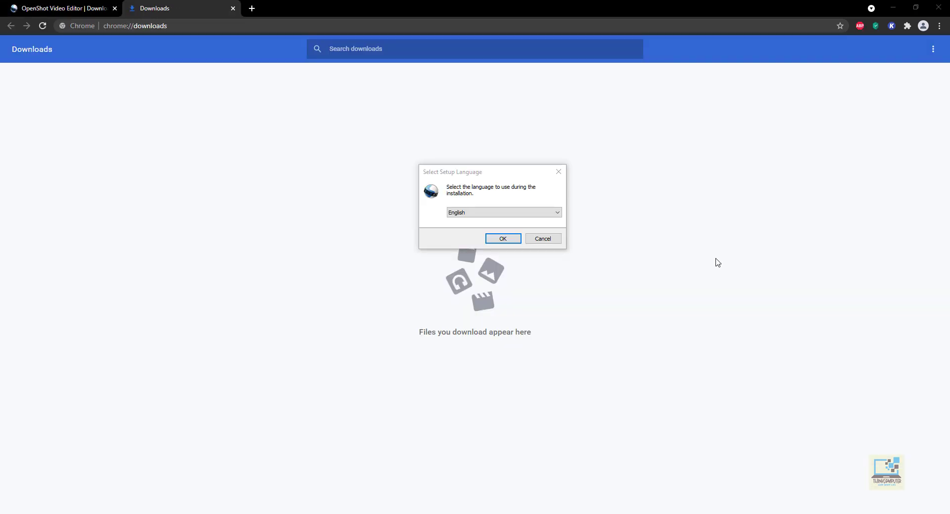
Install OpenShot 2.6.0 in English with the licence accepted and a desktop shortcut, then launch it.
left_click(501, 239)
left_click(408, 313)
left_click(530, 342)
left_click(396, 256)
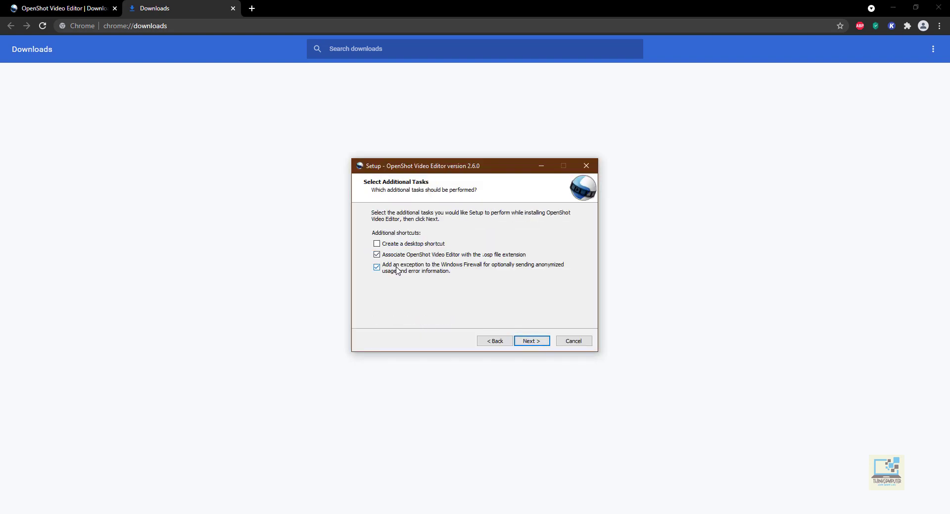
left_click(531, 341)
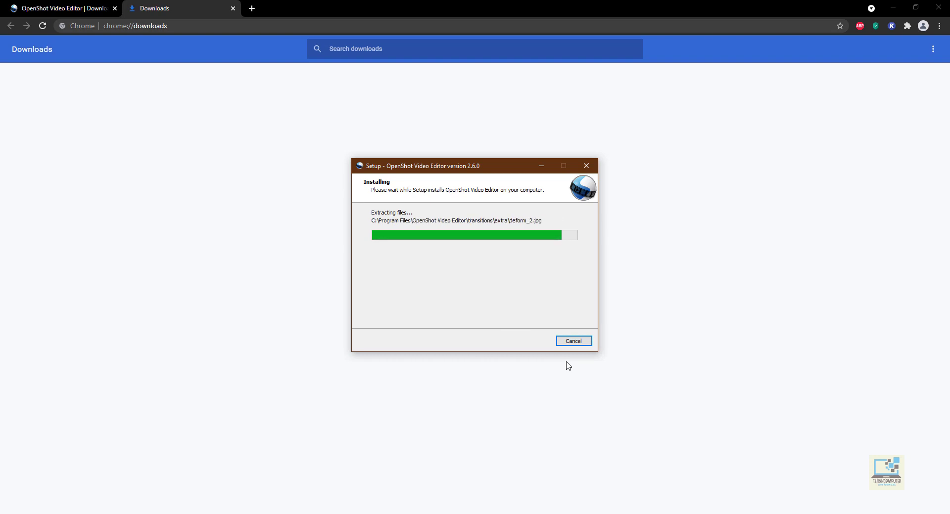
left_click(531, 341)
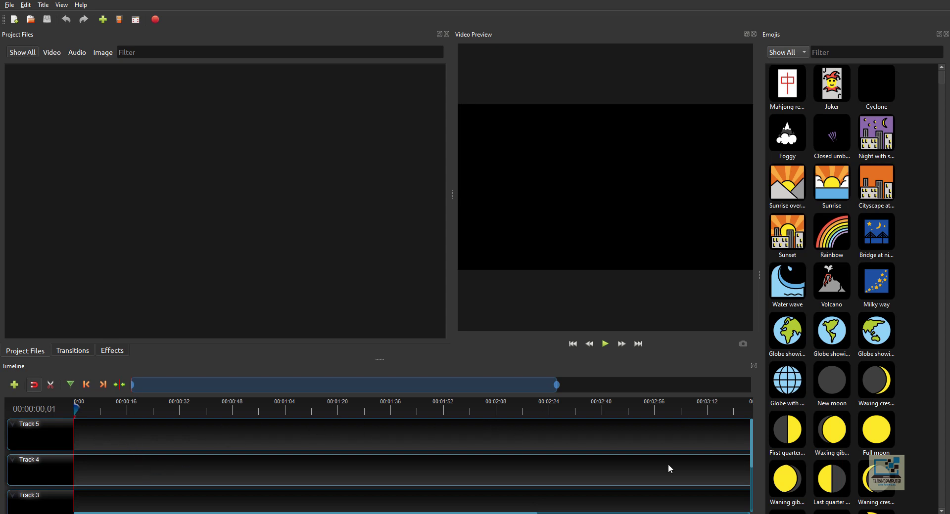
Add a new track above the existing timeline tracks.
scroll(129, 472, "down", 3)
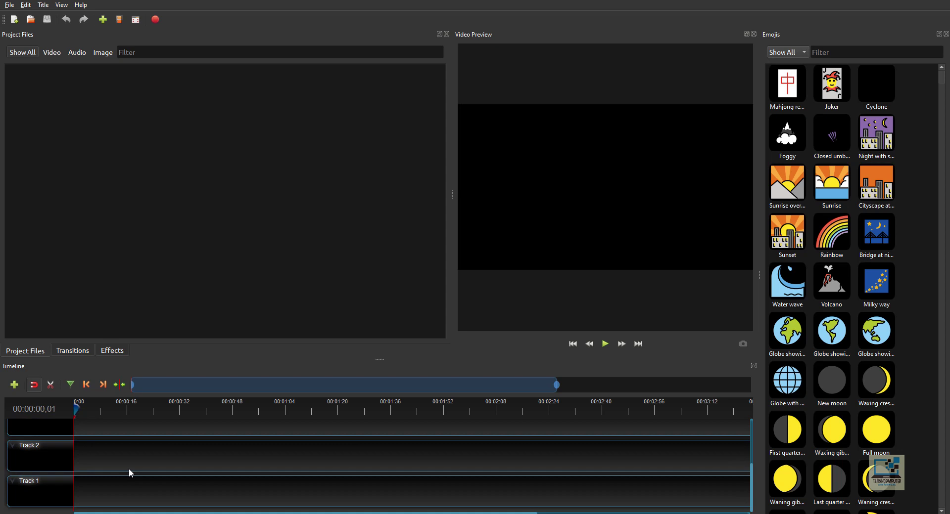
scroll(104, 505, "up", 1)
scroll(94, 477, "down", 1)
scroll(54, 461, "up", 3)
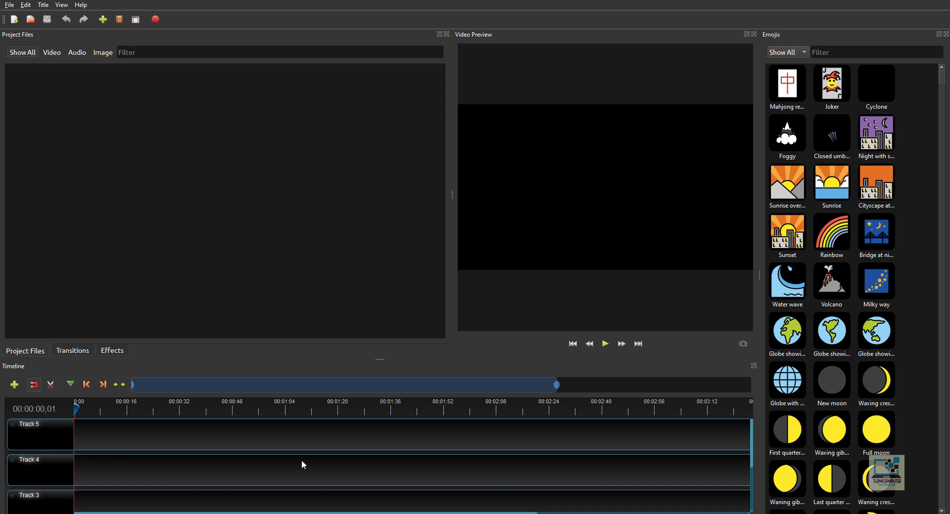
left_click(14, 387)
scroll(147, 436, "down", 3)
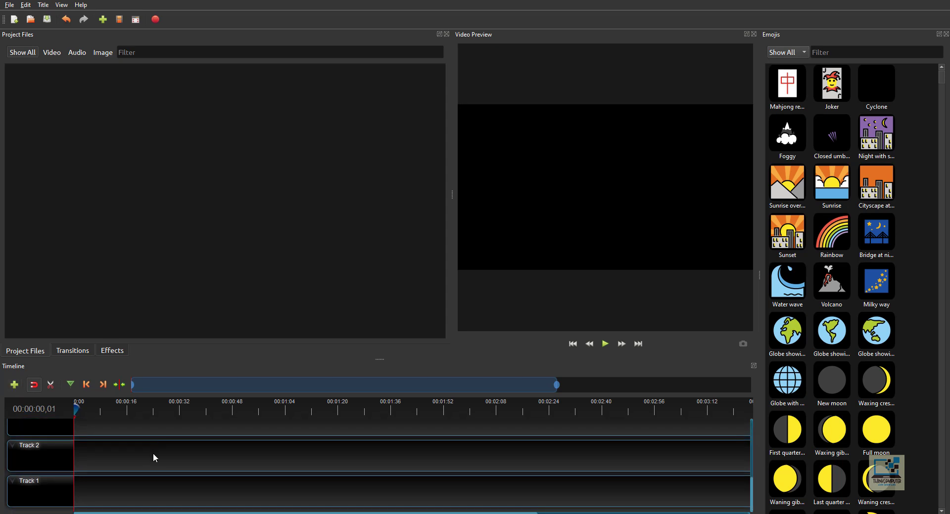
scroll(153, 453, "up", 5)
scroll(150, 477, "down", 5)
scroll(172, 482, "up", 5)
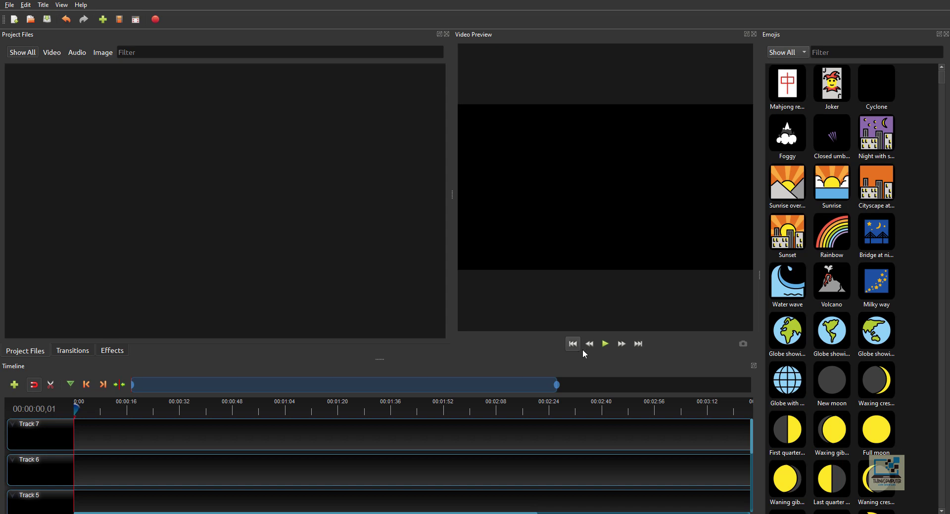
Drag across the timeline area, then bring up the File menu.
left_click_drag(554, 385, 165, 391)
left_click_drag(314, 386, 280, 388)
left_click_drag(429, 384, 172, 390)
left_click_drag(343, 378, 245, 382)
left_click(9, 5)
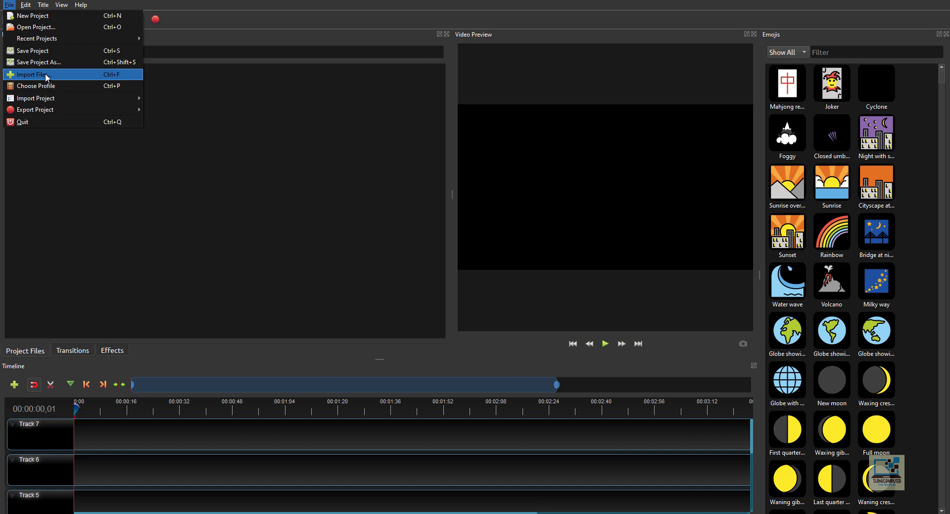
Dismiss the File menu without choosing any option.
left_click(262, 210)
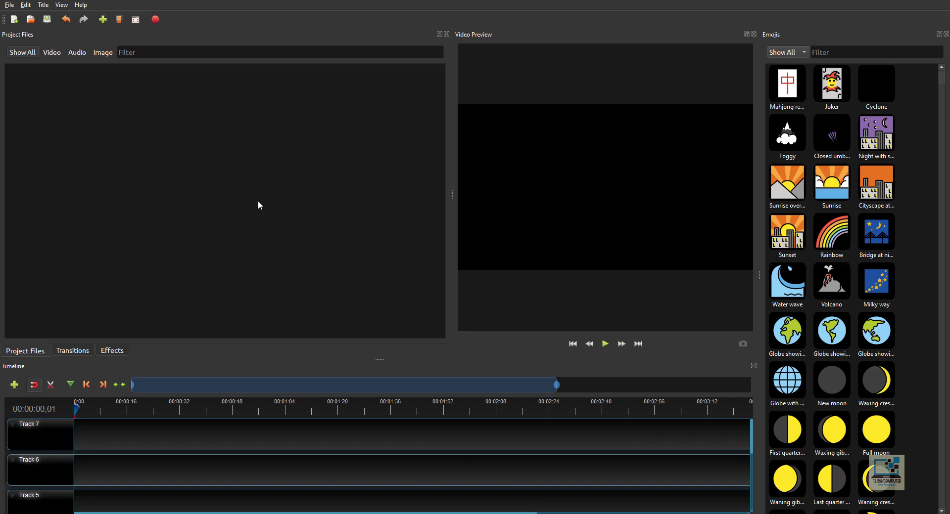
left_click(10, 5)
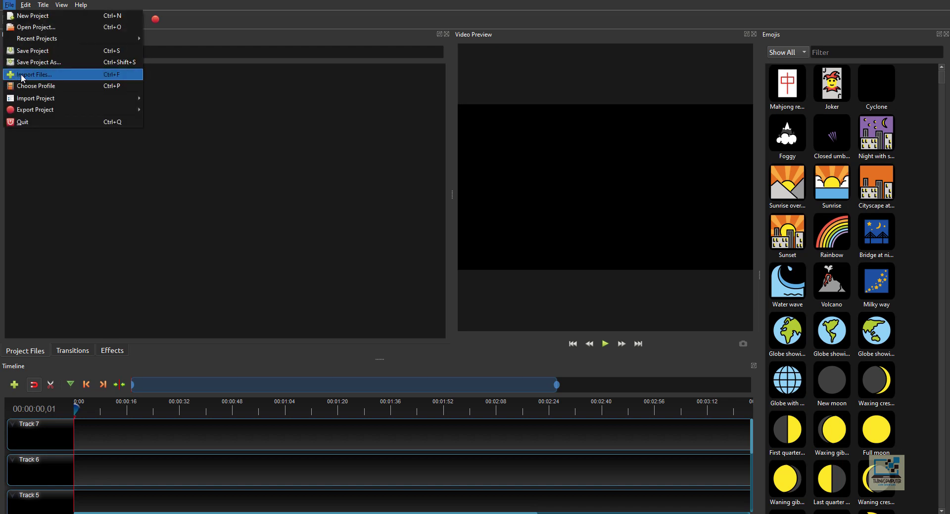
left_click(297, 196)
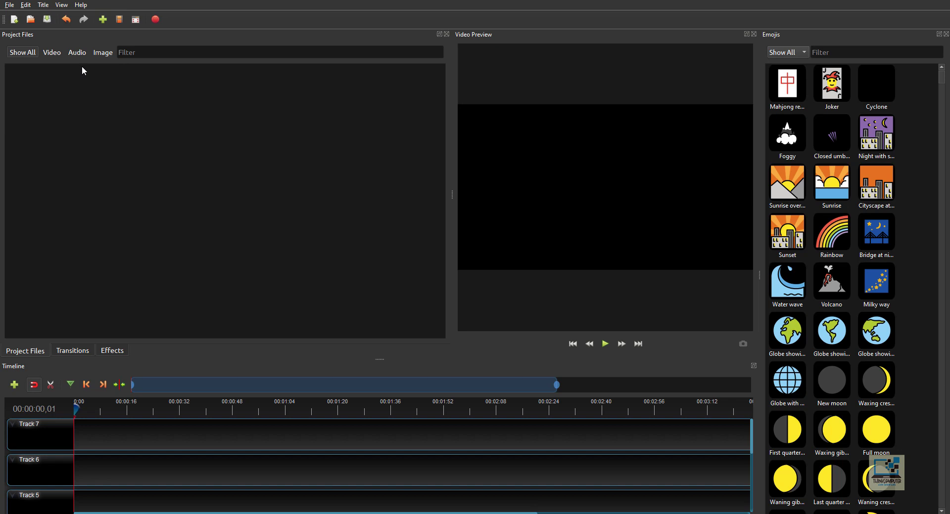
Import all nine media files, including Apollo.mp3, the flower photos and the trailer MP4.
left_click(105, 21)
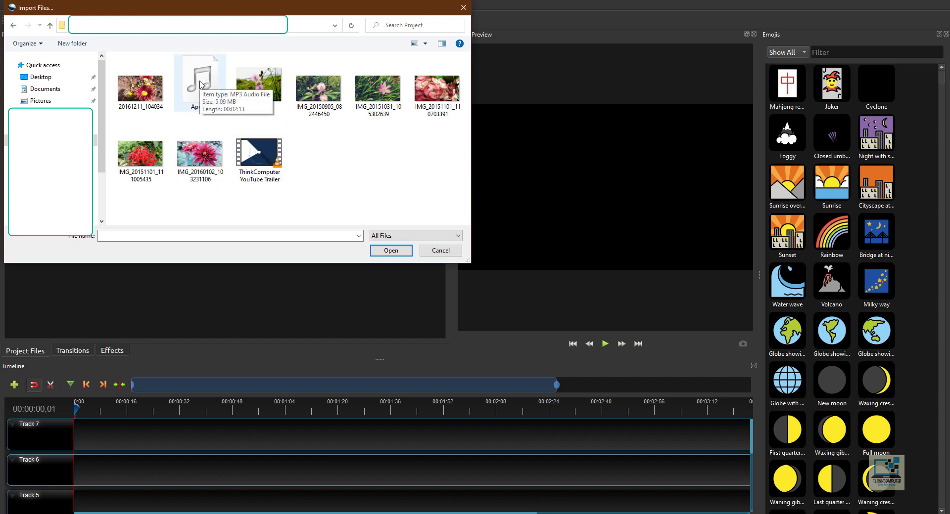
left_click_drag(449, 203, 126, 83)
left_click(391, 250)
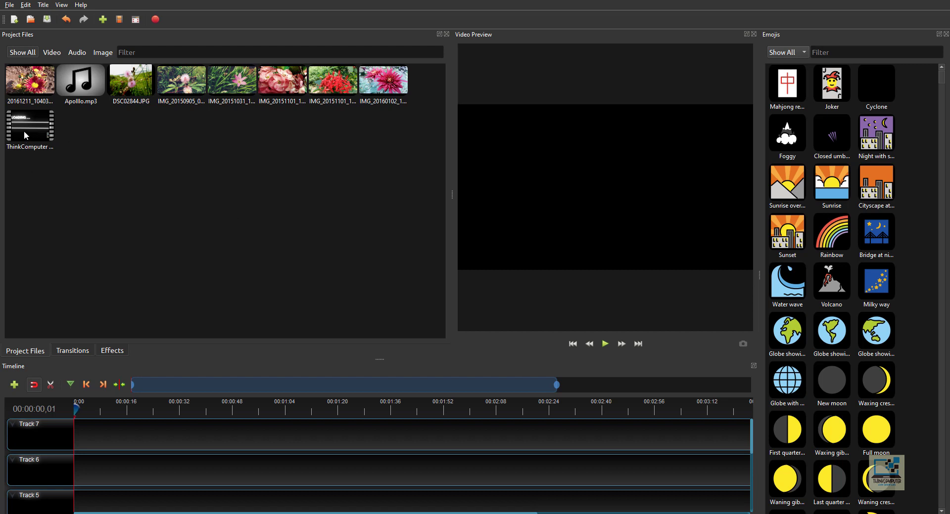
Place the trailer video on Track 7 and the first flower photo on Track 6.
left_click_drag(29, 126, 70, 423)
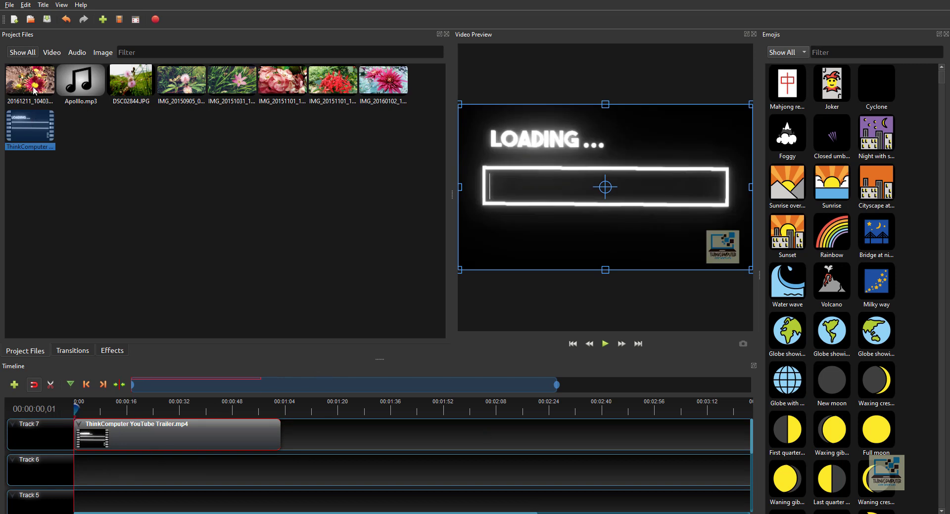
left_click_drag(32, 79, 76, 475)
mouse_move(77, 404)
left_mouse_down()
mouse_move(98, 409)
mouse_move(76, 409)
left_mouse_up()
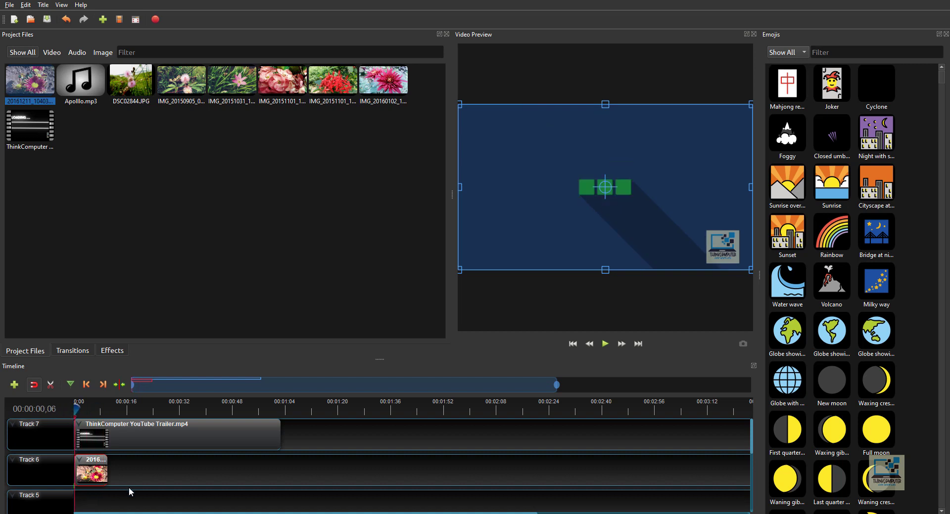
scroll(186, 479, "down", 5)
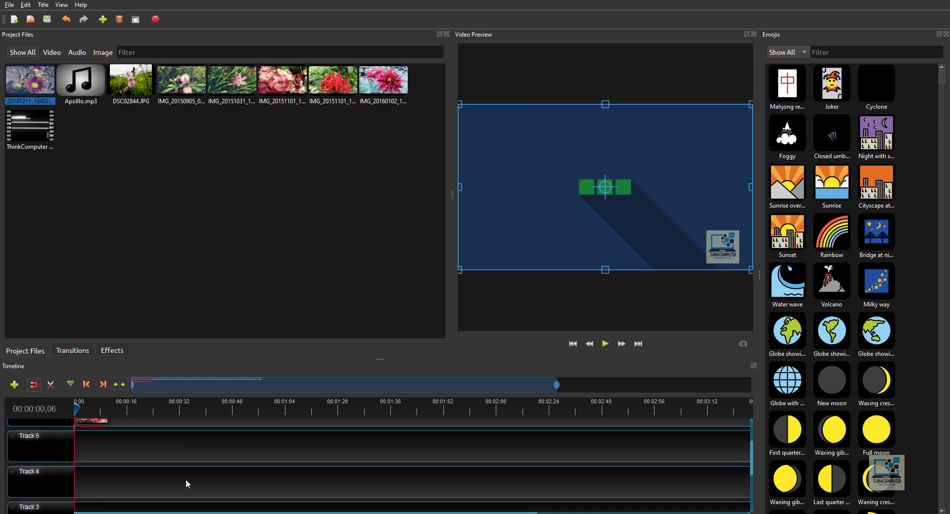
scroll(185, 483, "up", 5)
scroll(187, 485, "down", 5)
scroll(168, 480, "up", 5)
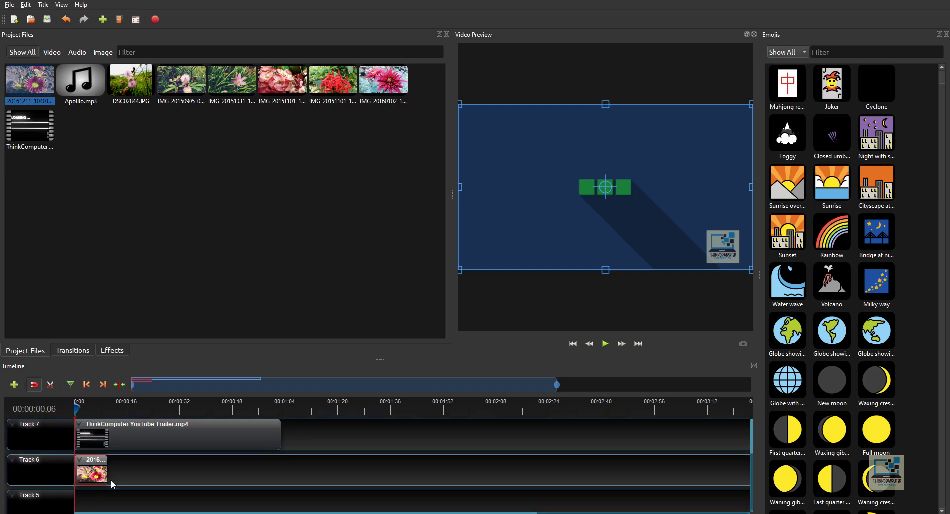
scroll(98, 474, "down", 3)
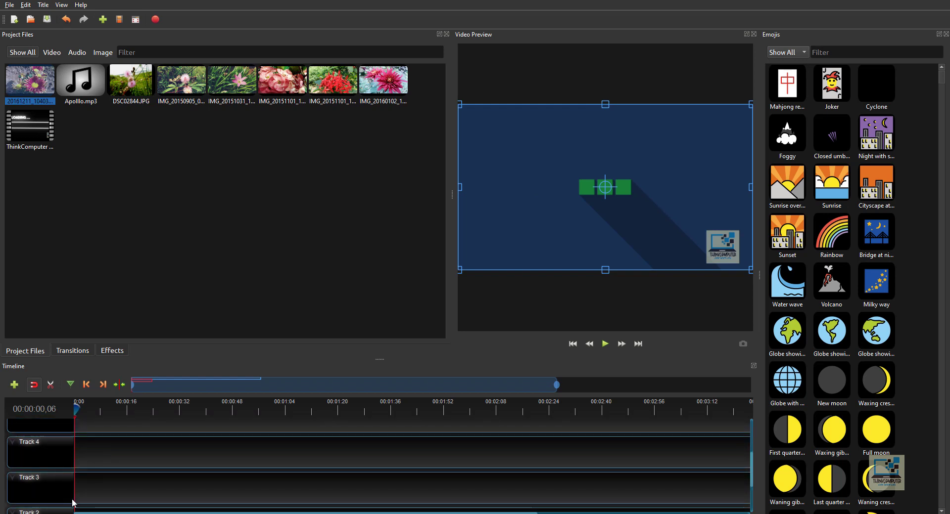
scroll(123, 488, "up", 3)
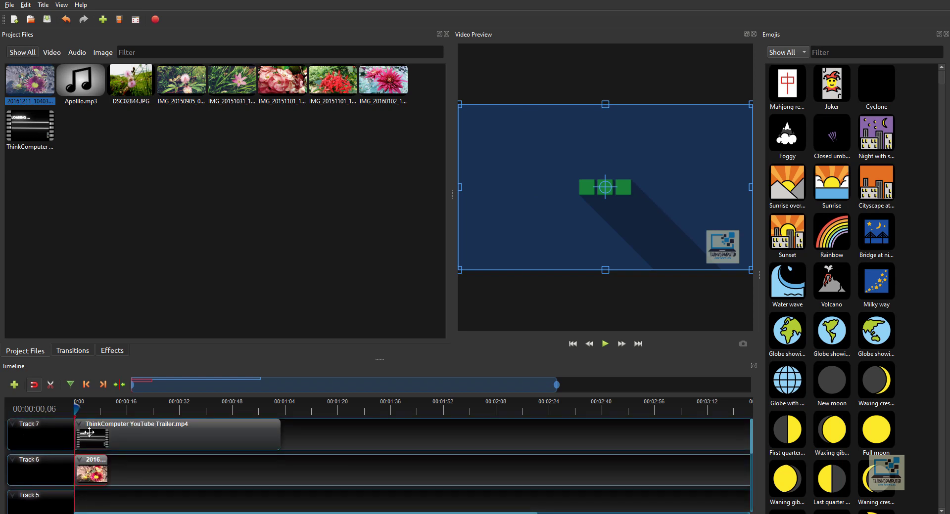
scroll(80, 478, "down", 5)
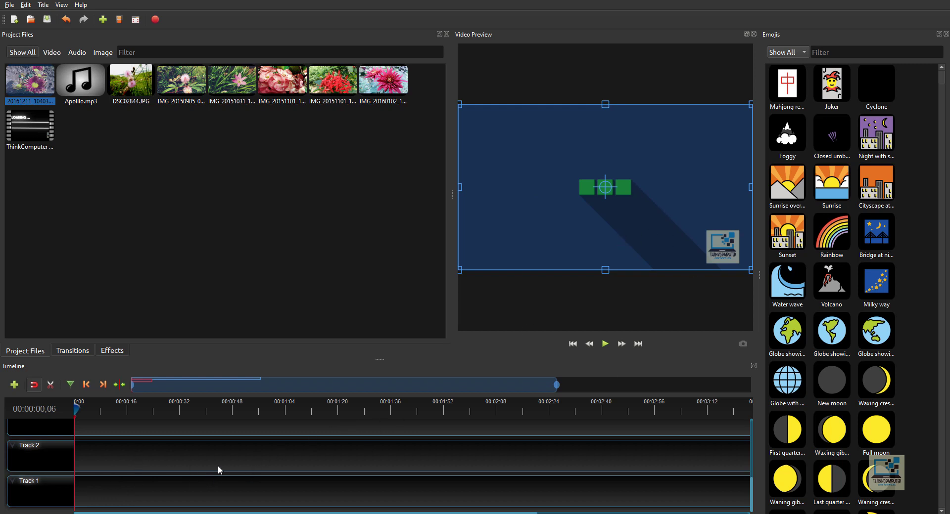
scroll(200, 445, "up", 5)
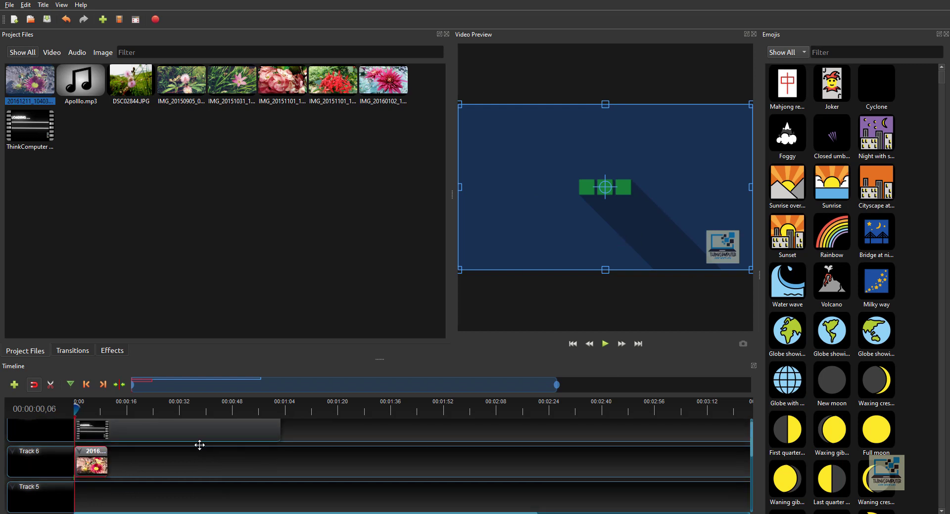
Shuffle the clips between tracks, ending with the trailer at the start of Track 7.
mouse_move(113, 449)
left_mouse_down()
mouse_move(127, 462)
mouse_move(116, 505)
mouse_move(141, 475)
mouse_move(100, 475)
mouse_move(101, 440)
left_mouse_up()
left_click_drag(98, 495, 99, 473)
scroll(105, 478, "down", 1)
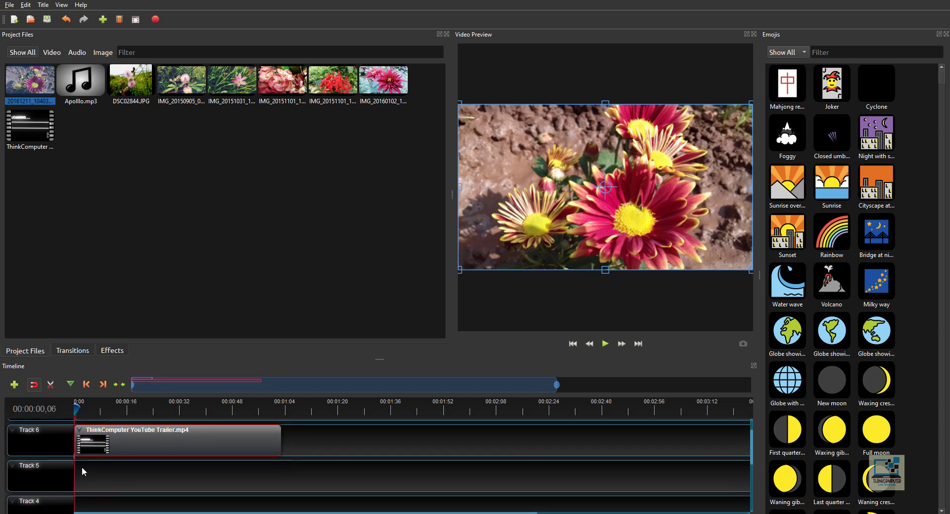
scroll(158, 484, "up", 1)
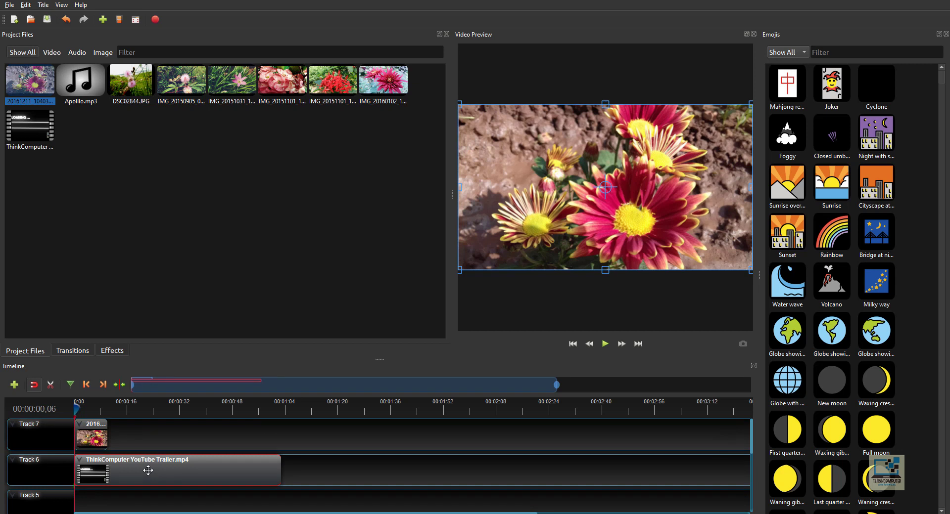
left_click_drag(171, 460, 90, 409)
left_click(76, 407)
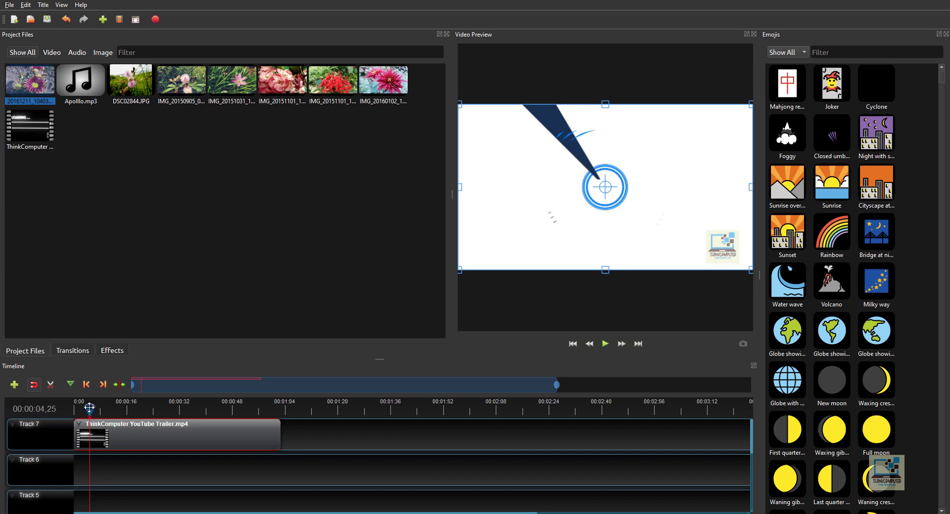
left_click_drag(89, 408, 87, 409)
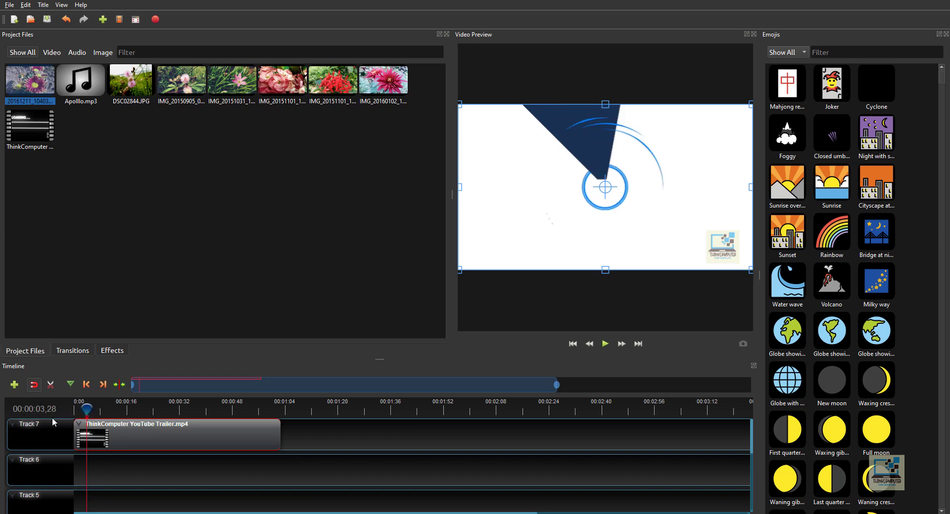
mouse_move(88, 408)
left_mouse_down()
mouse_move(106, 410)
mouse_move(85, 411)
left_mouse_up()
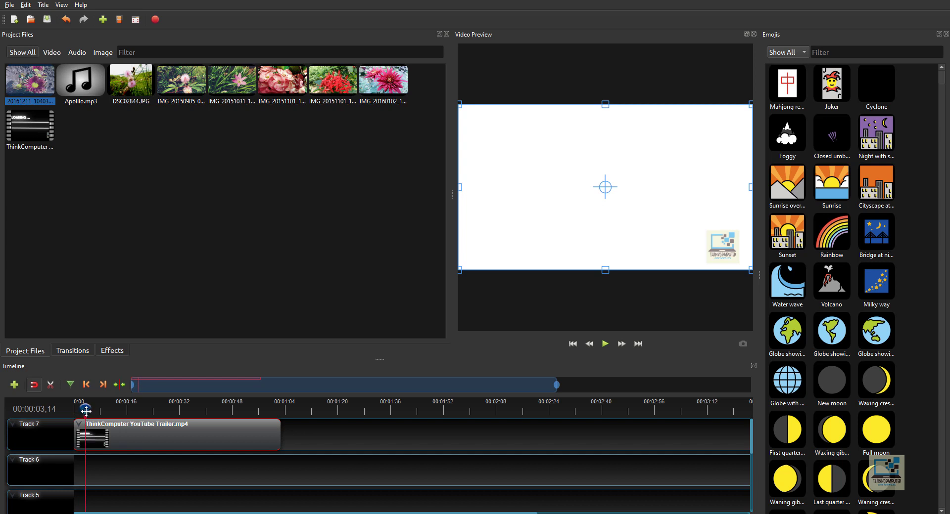
Slice the trailer near 3 seconds with Keep Both Sides and slide the right piece later along Track 7.
right_click(86, 408)
mouse_move(98, 415)
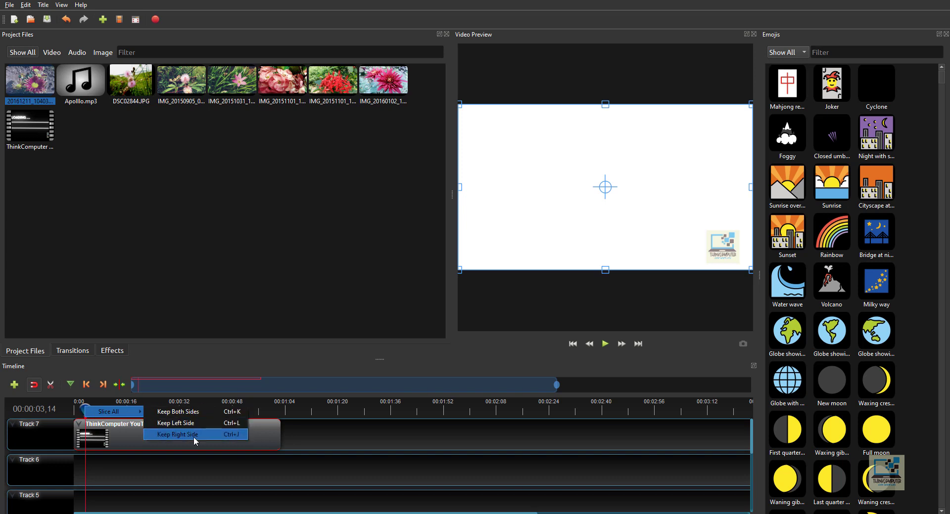
left_click(188, 412)
left_click_drag(109, 440, 197, 440)
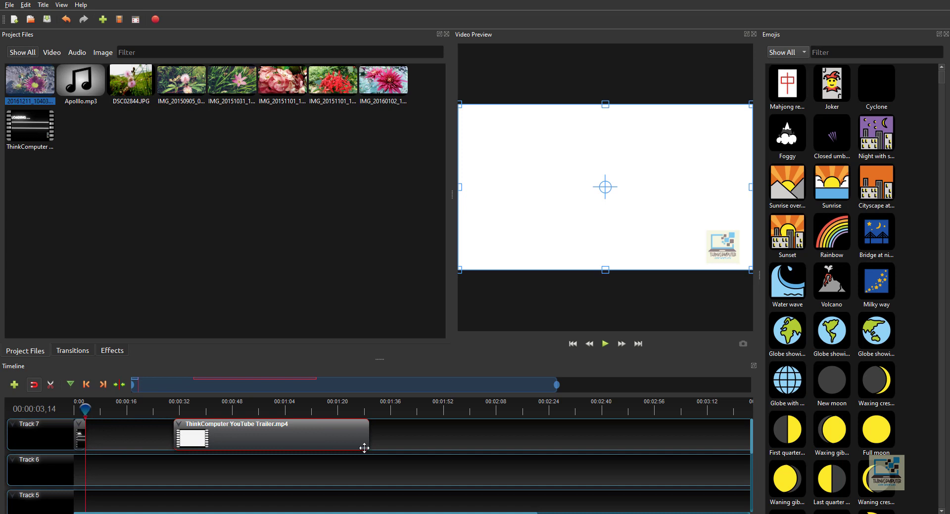
Move the trailer piece to start near 00:00:48, preview playback there, then rewind to the start.
mouse_move(85, 409)
left_mouse_down()
mouse_move(74, 412)
mouse_move(94, 413)
mouse_move(72, 413)
left_mouse_up()
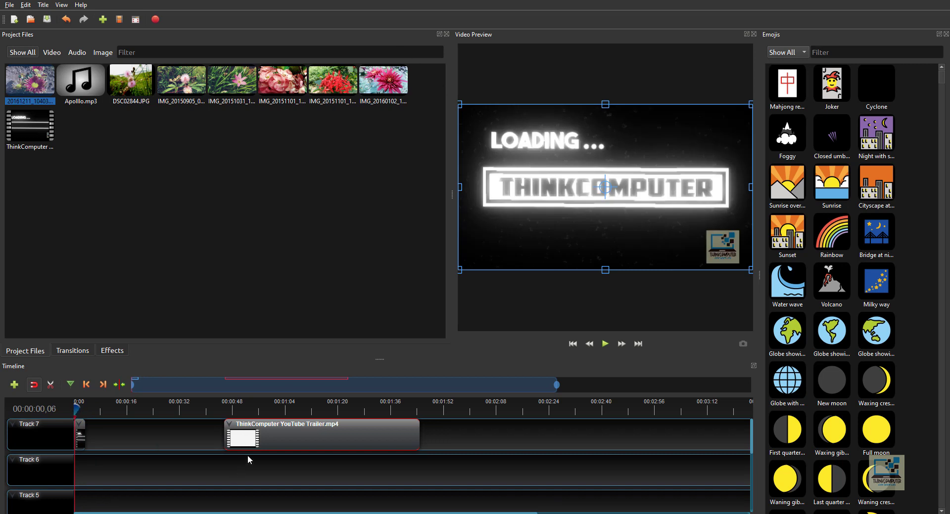
left_click_drag(77, 406, 218, 407)
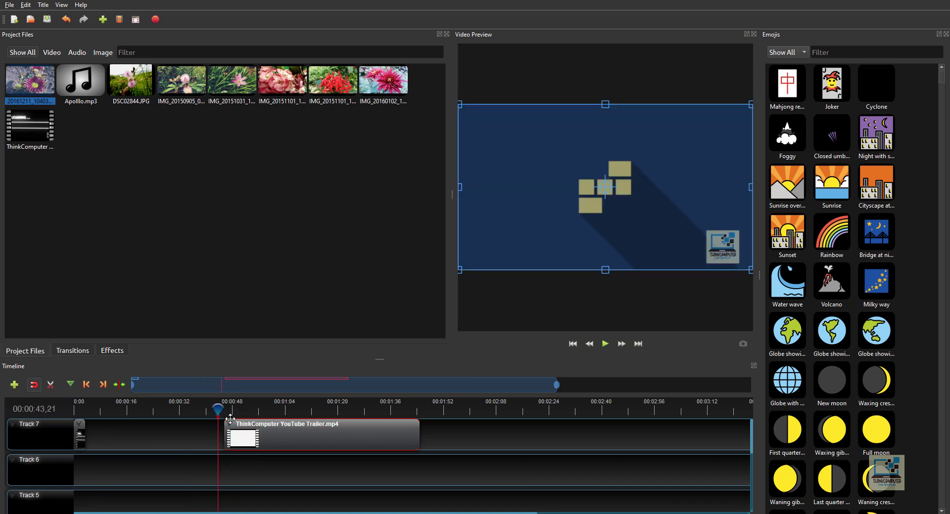
left_click_drag(216, 409, 227, 409)
left_click(604, 343)
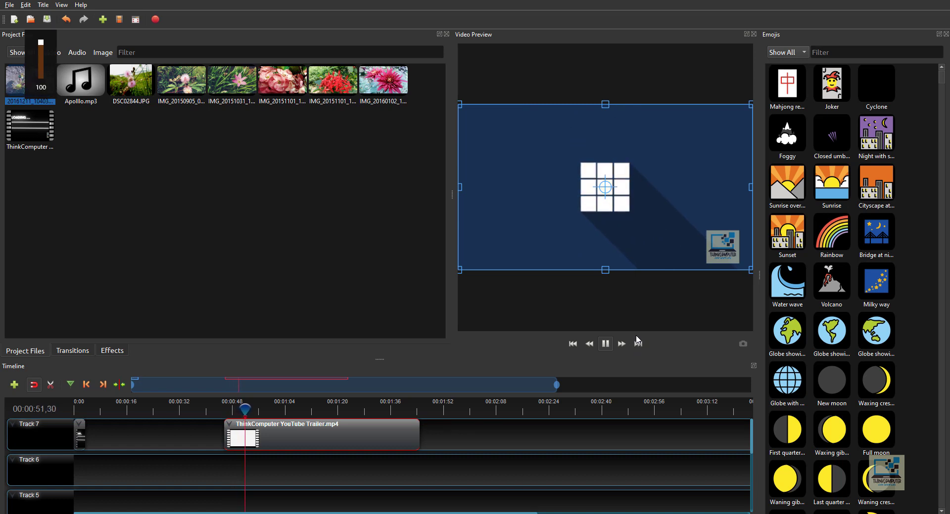
key("space")
left_click_drag(250, 409, 65, 419)
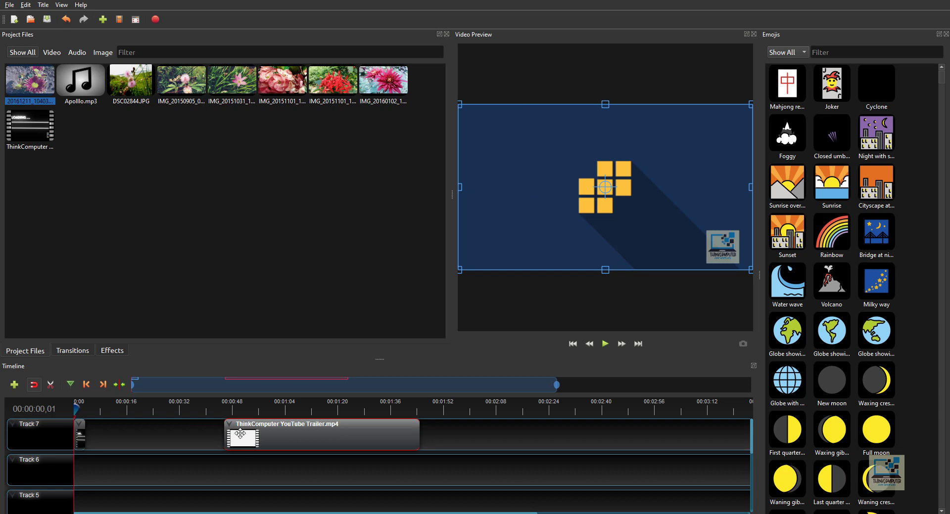
Separate the trailer's audio as a single clip (all channels) and position it on the track below.
right_click(267, 432)
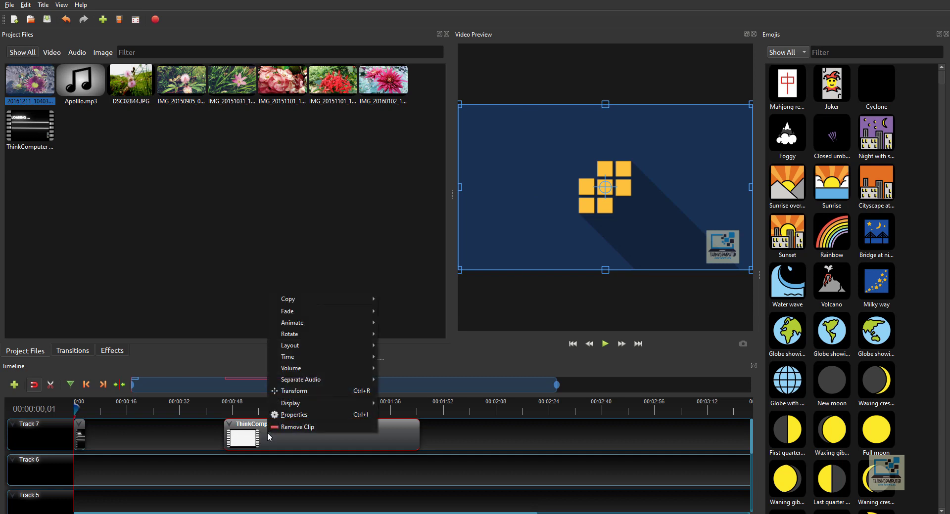
mouse_move(286, 381)
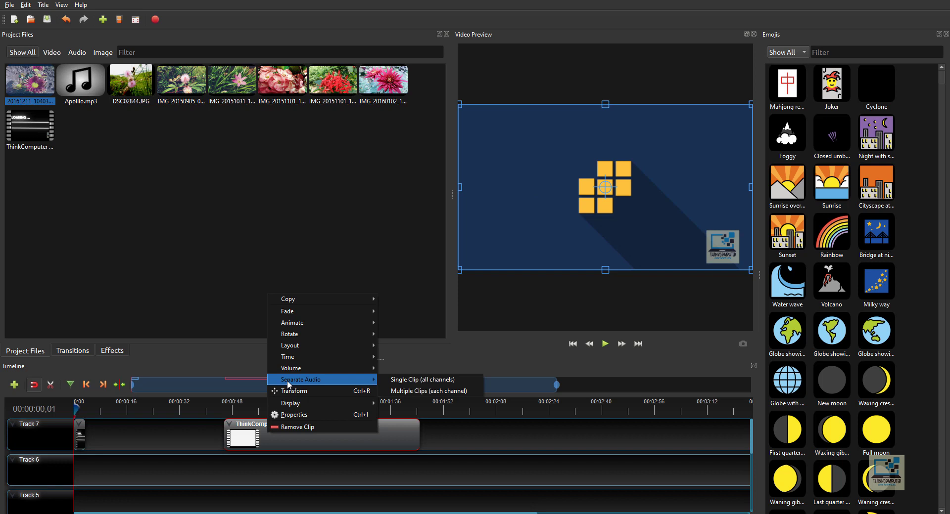
left_click(420, 380)
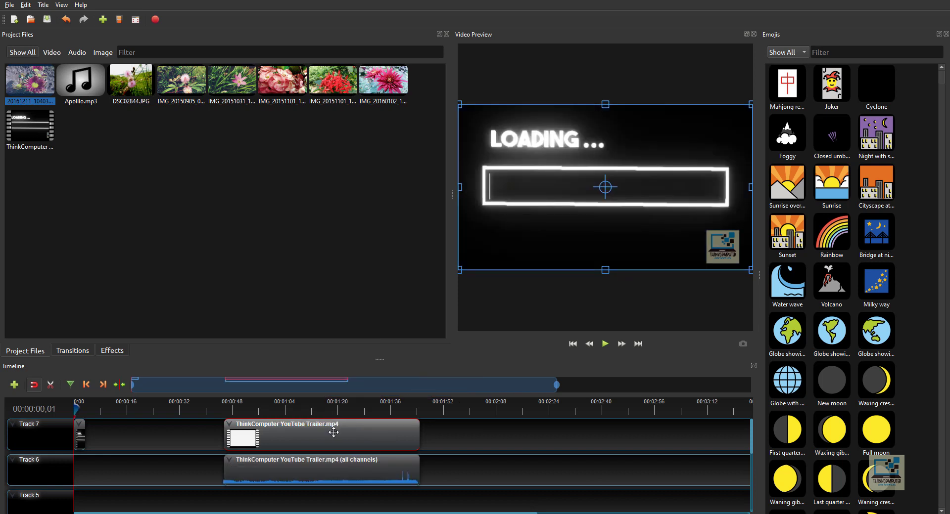
right_click(304, 435)
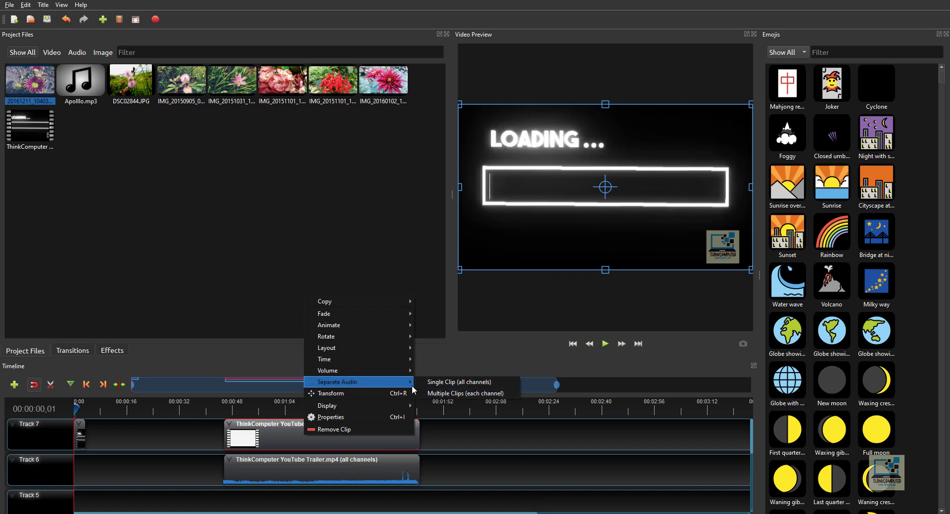
left_click(254, 435)
left_click_drag(237, 472, 302, 459)
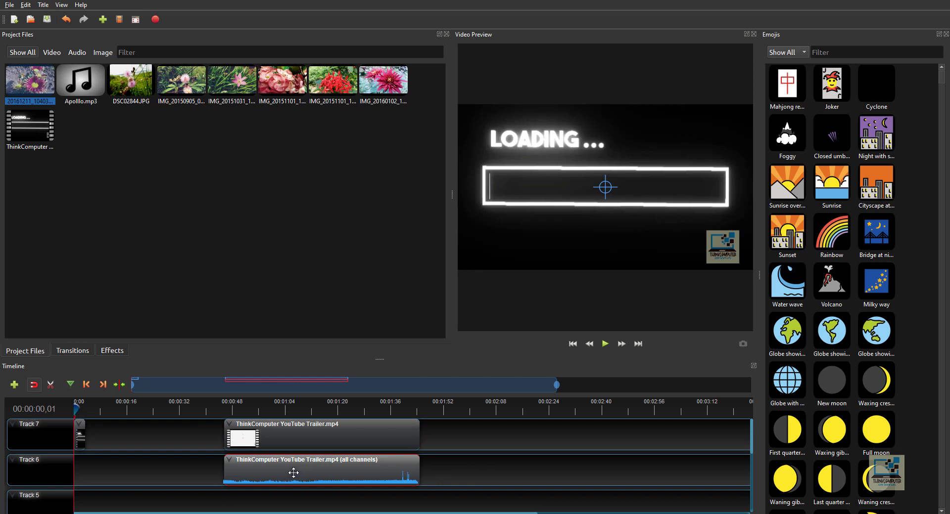
mouse_move(297, 476)
left_mouse_down()
mouse_move(286, 474)
mouse_move(295, 475)
left_mouse_up()
scroll(295, 473, "down", 1)
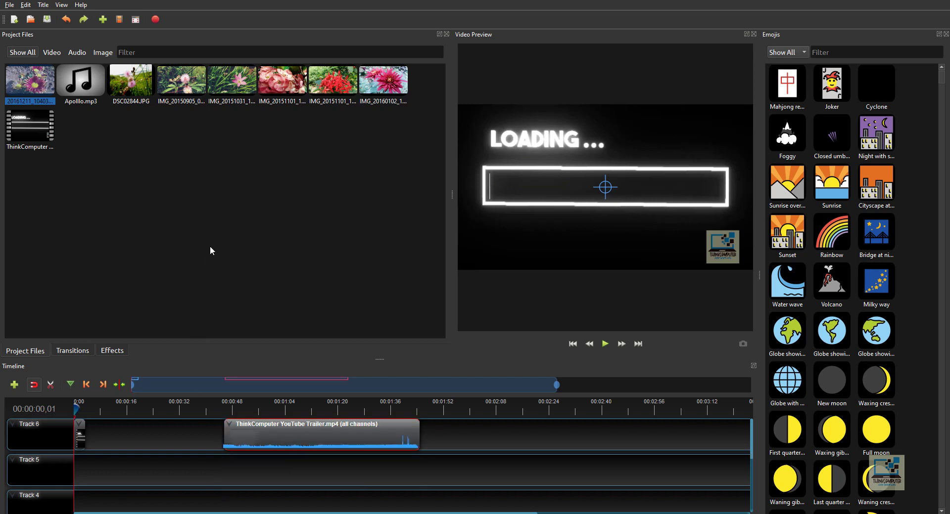
Separate the Track 6 clip's audio into a single clip and move it to about 00:00:50.
right_click(326, 439)
mouse_move(363, 388)
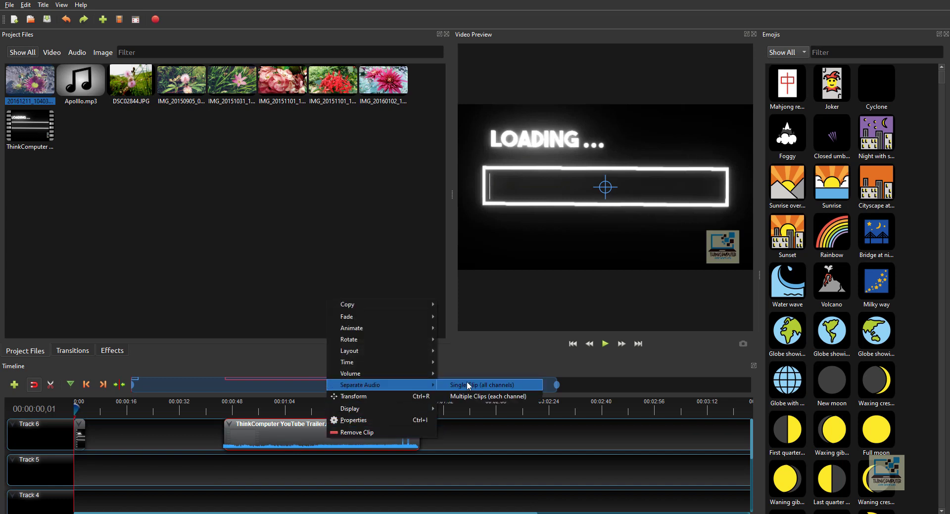
left_click(475, 388)
left_click_drag(256, 483, 173, 434)
mouse_move(76, 87)
left_mouse_down()
mouse_move(116, 400)
mouse_move(108, 206)
mouse_move(83, 91)
left_mouse_up()
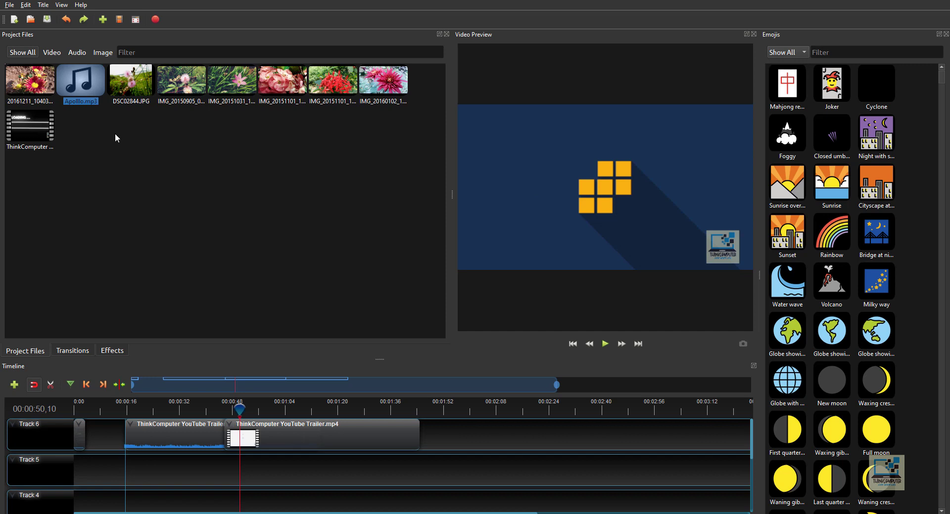
Add Apollo.mp3 as music on Track 4 from the start and delete the extracted trailer audio.
left_click_drag(76, 89, 75, 497)
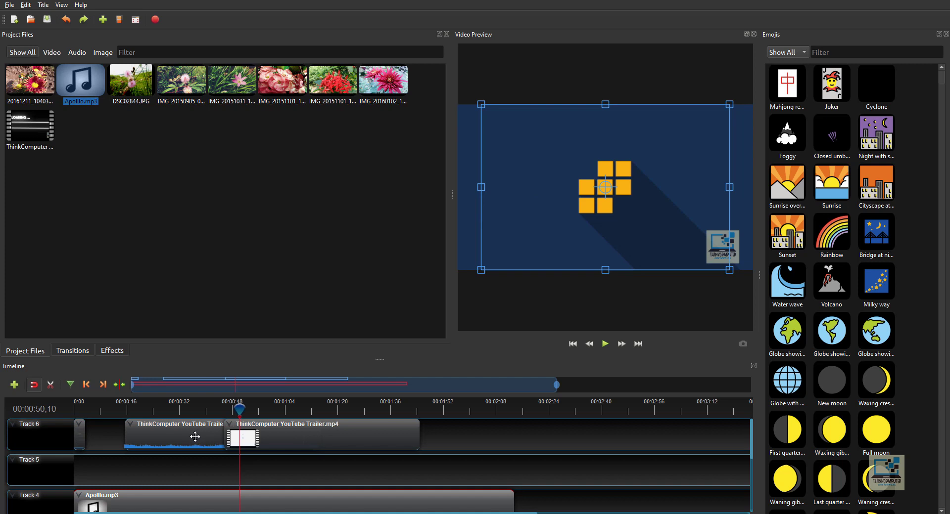
left_click_drag(269, 442, 393, 441)
left_click(248, 436)
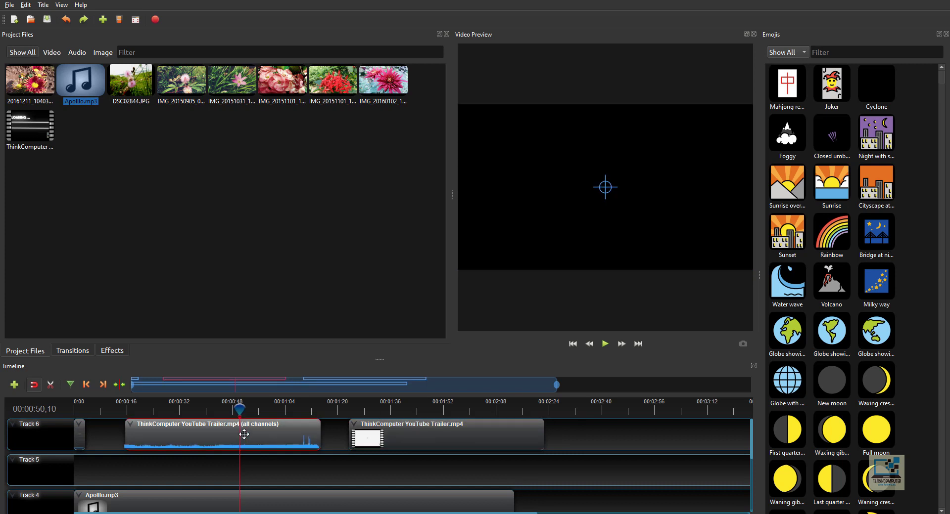
key("Delete")
Reposition the trailer clip on Track 5 to about 00:01:28 and play back to check.
left_click_drag(395, 438, 154, 436)
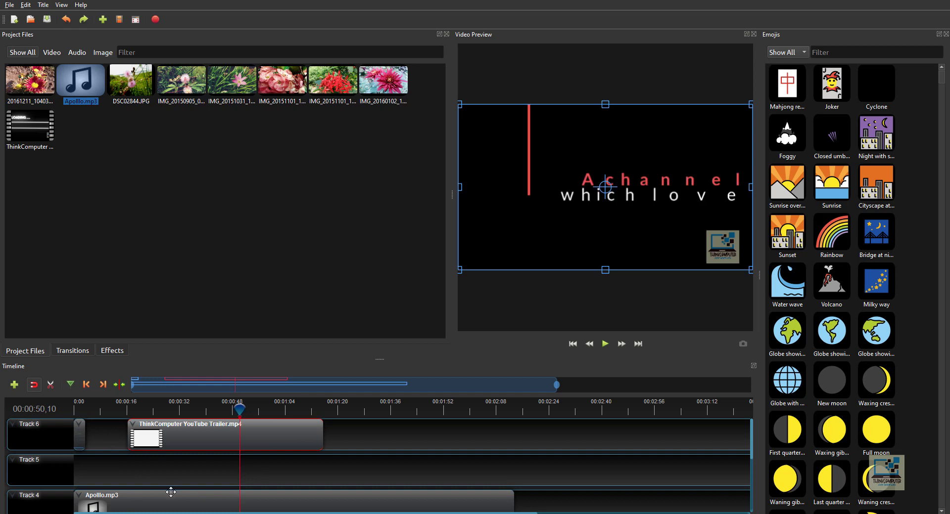
left_click(151, 505)
left_click_drag(240, 409, 126, 411)
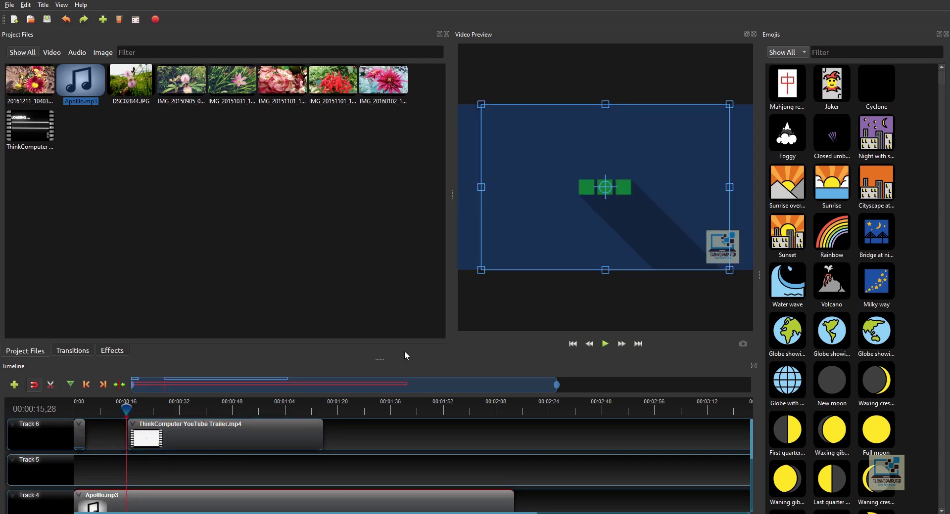
left_click(605, 344)
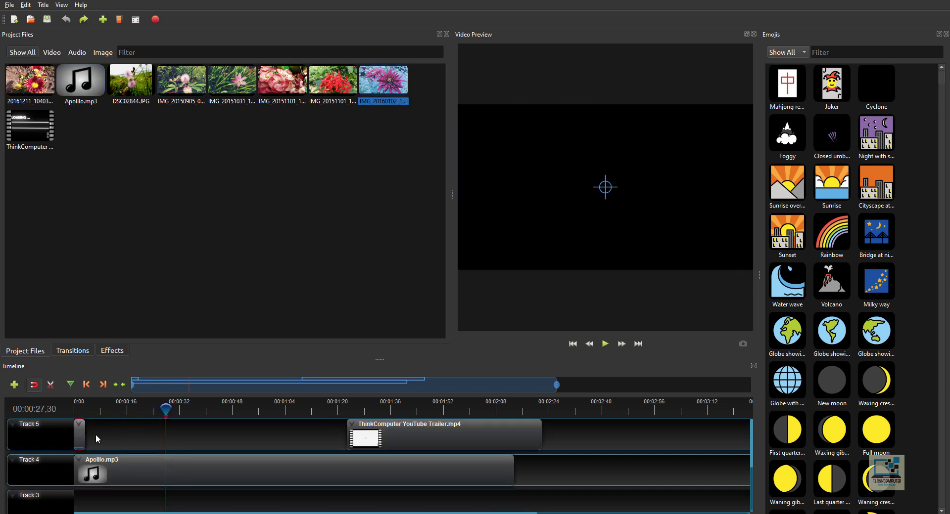
mouse_move(386, 443)
left_mouse_down()
mouse_move(369, 444)
mouse_move(403, 443)
left_mouse_up()
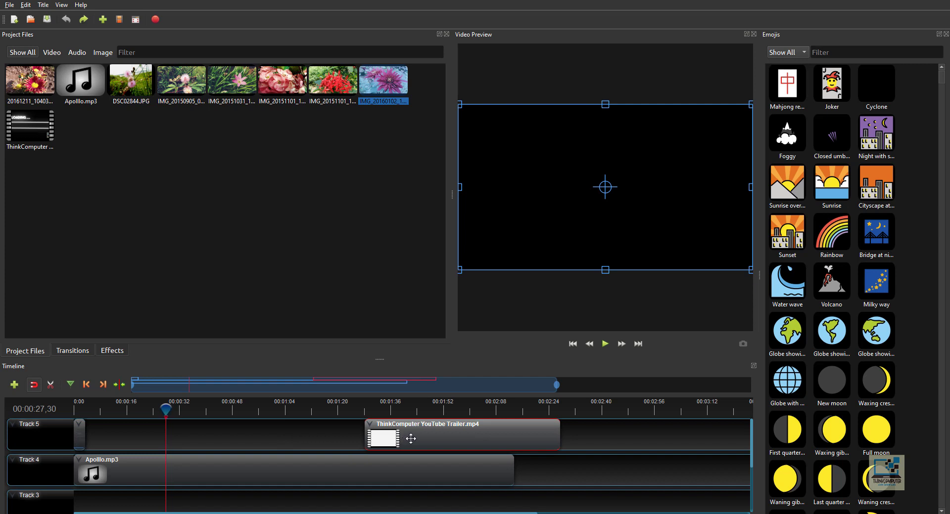
Delete the leftover DSC photo clip at the start of Track 5.
left_click(83, 436)
left_click_drag(398, 145, 110, 438)
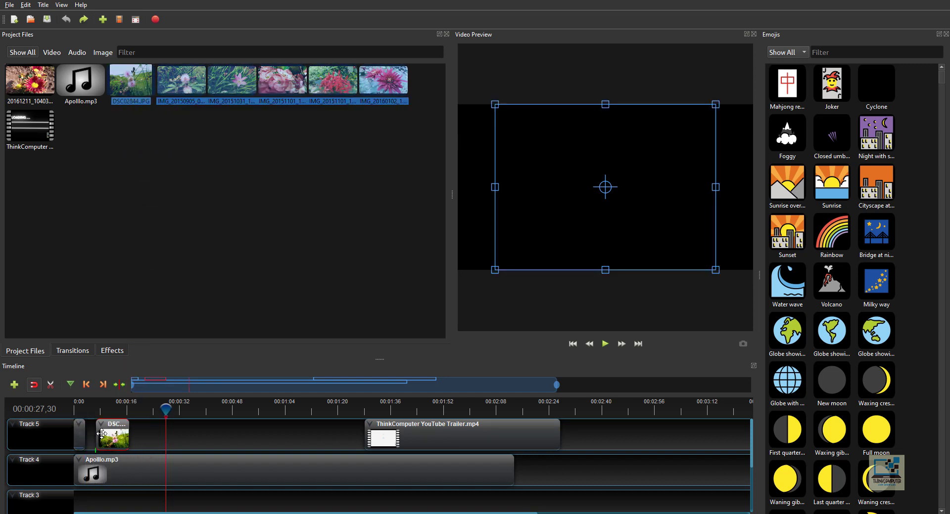
left_click(299, 250)
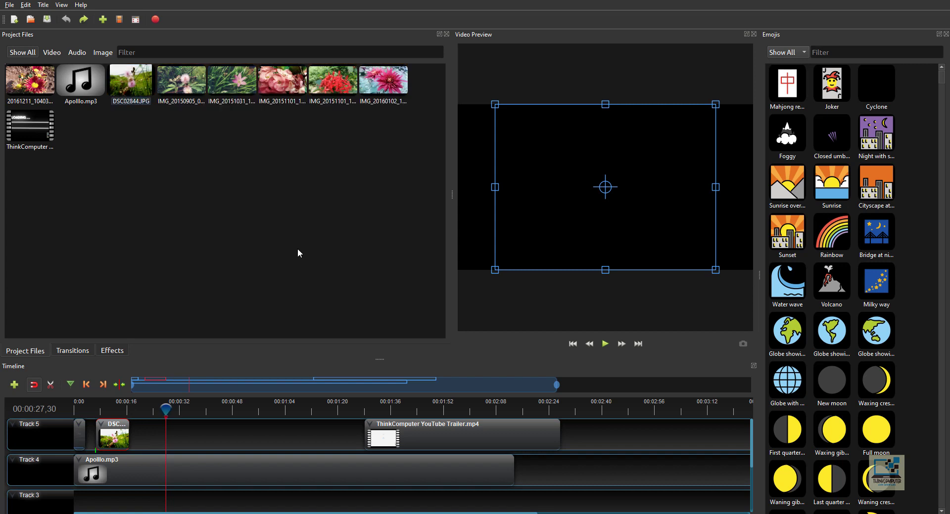
left_click(117, 444)
key("Delete")
Place seven flower photos back to back from Track 5's start, including DSC02844.JPG, and box-select them.
left_click_drag(29, 82, 87, 441)
left_click_drag(132, 81, 122, 444)
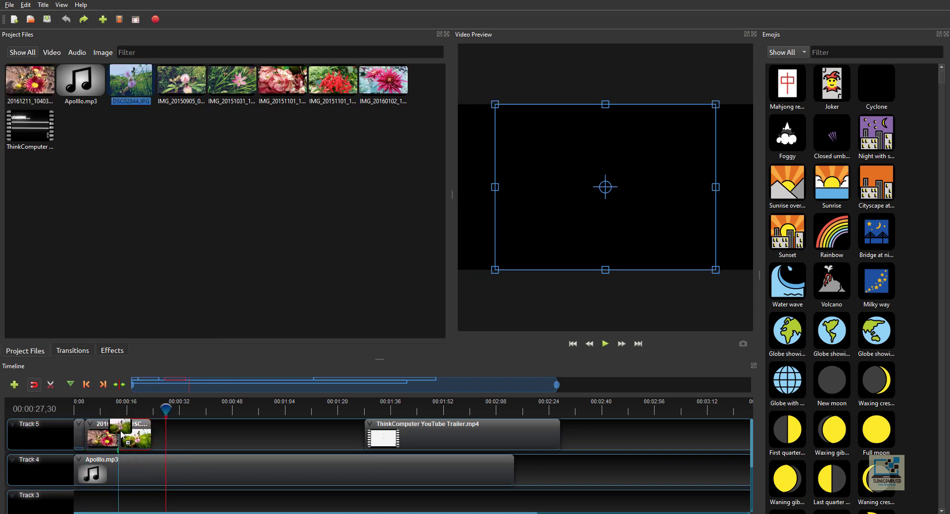
left_click_drag(197, 81, 157, 434)
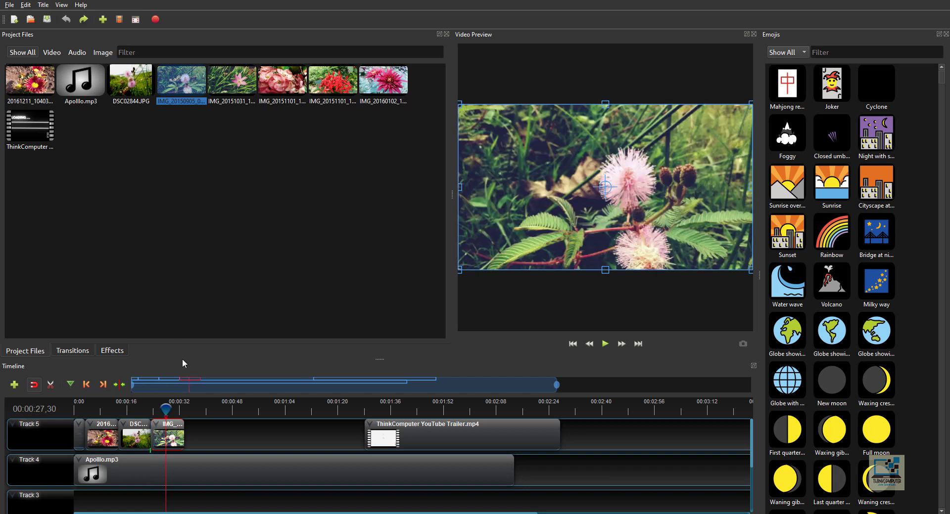
left_click_drag(221, 83, 191, 433)
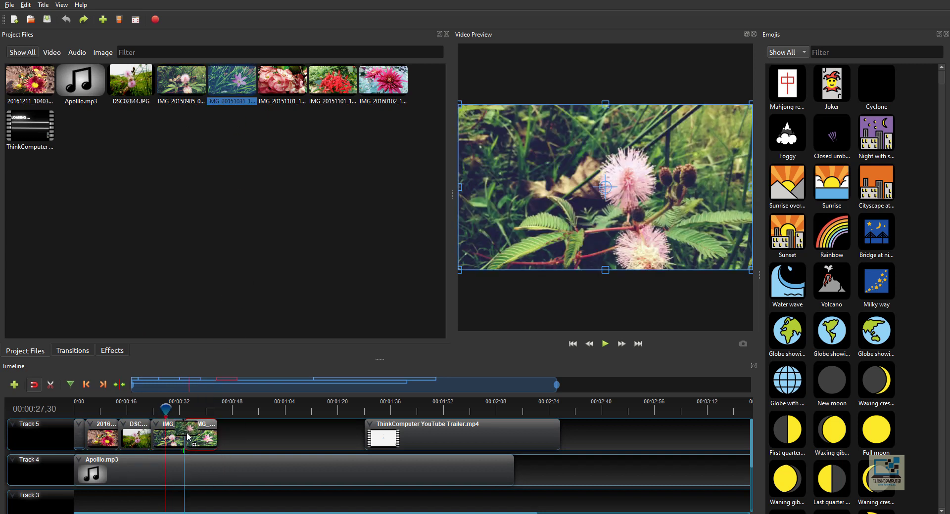
left_click_drag(280, 81, 221, 434)
left_click_drag(331, 88, 254, 433)
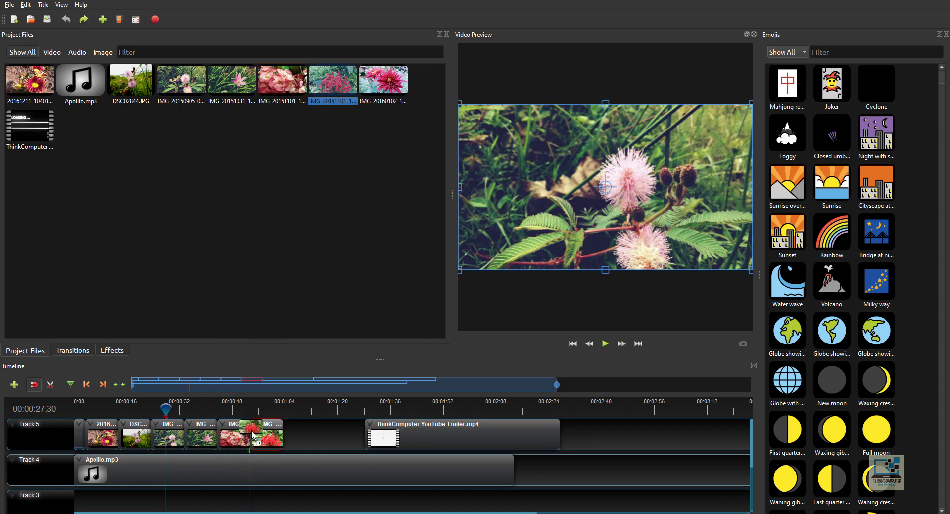
left_click_drag(374, 102, 102, 440)
left_click(337, 446)
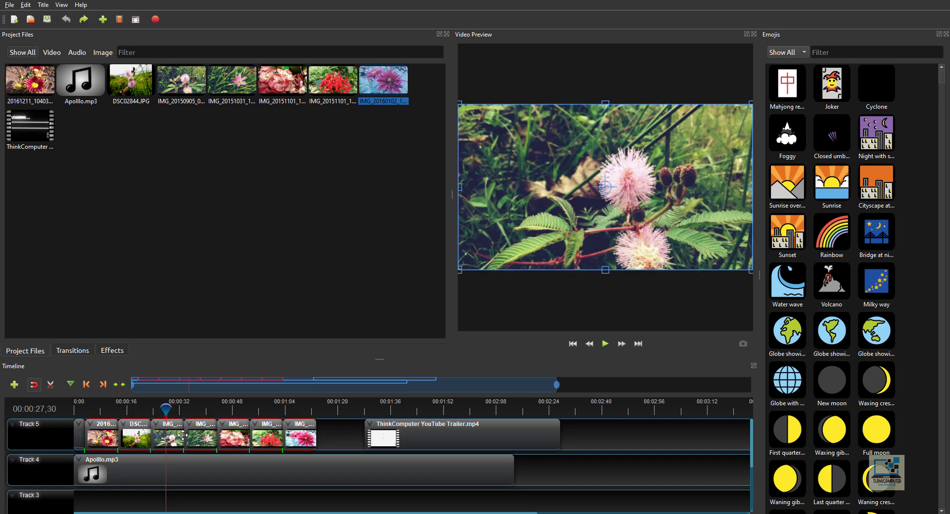
left_click(339, 435)
left_click_drag(338, 435, 103, 436)
Speed the selected flower photo clips up to 2X.
right_click(104, 436)
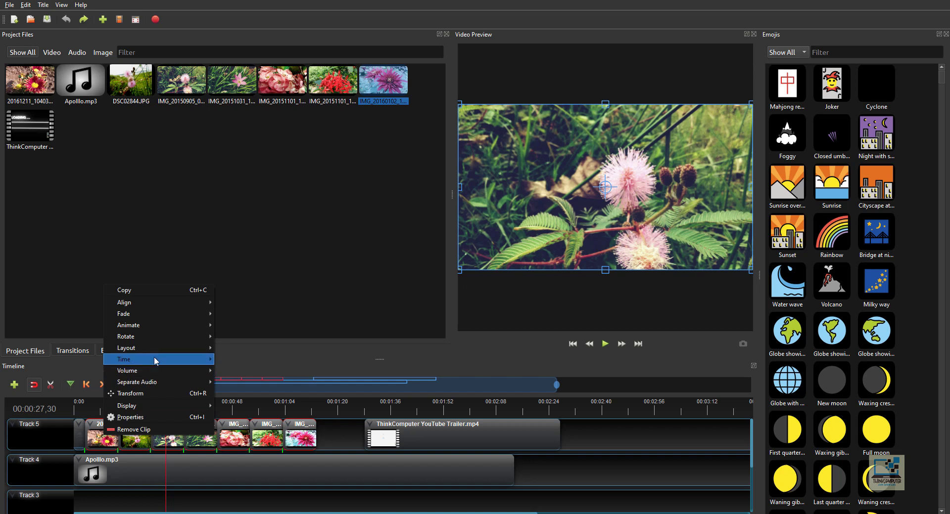
mouse_move(153, 358)
mouse_move(256, 384)
mouse_move(325, 384)
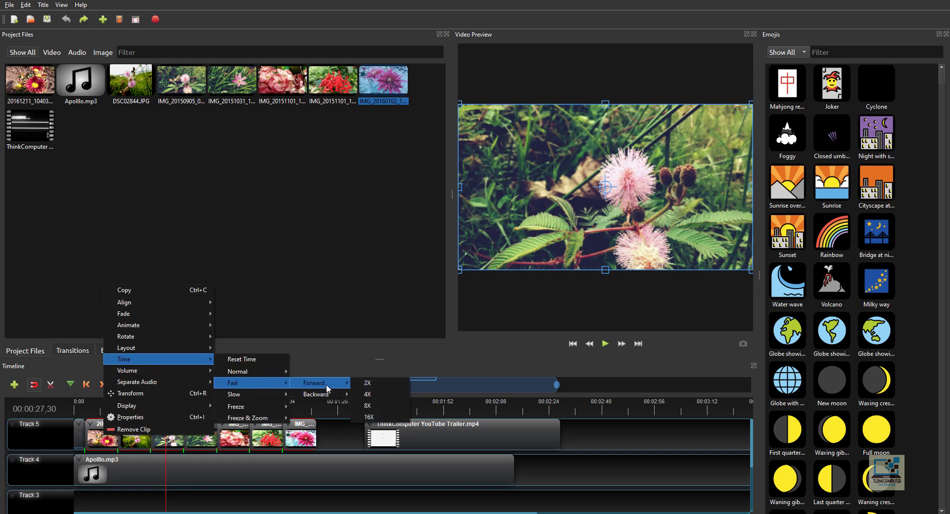
left_click(373, 384)
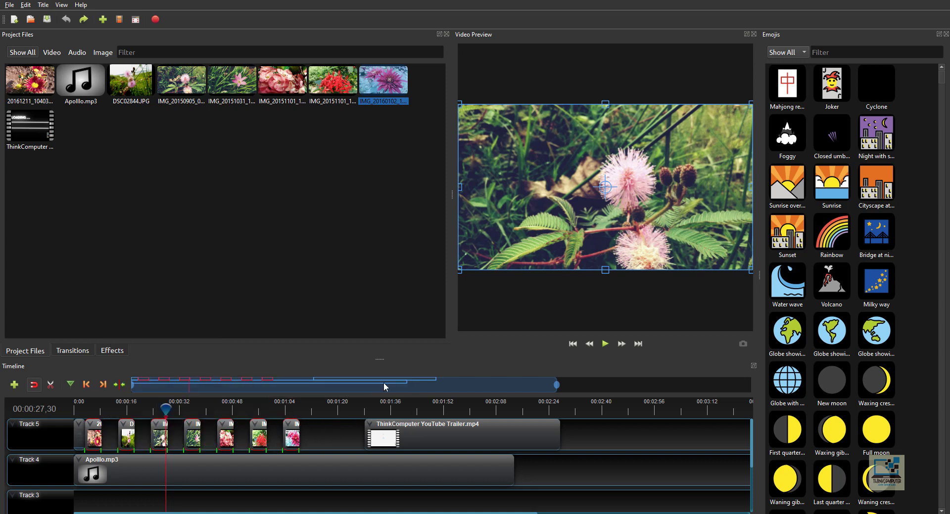
Slide photo clips left to close gaps, overlapping DSC02844.JPG onto its neighbour.
left_click(117, 443)
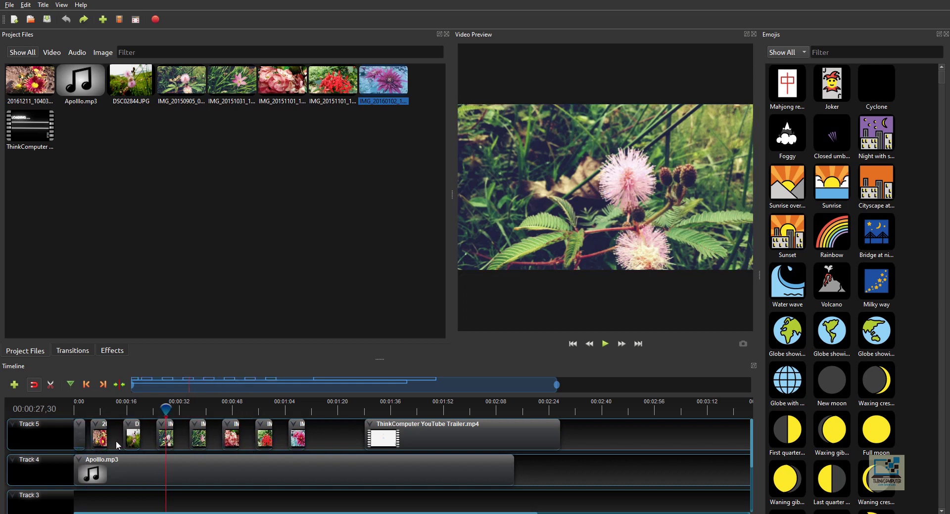
mouse_move(134, 440)
left_mouse_down()
mouse_move(94, 440)
mouse_move(135, 439)
mouse_move(121, 439)
left_mouse_up()
left_click_drag(192, 440, 139, 439)
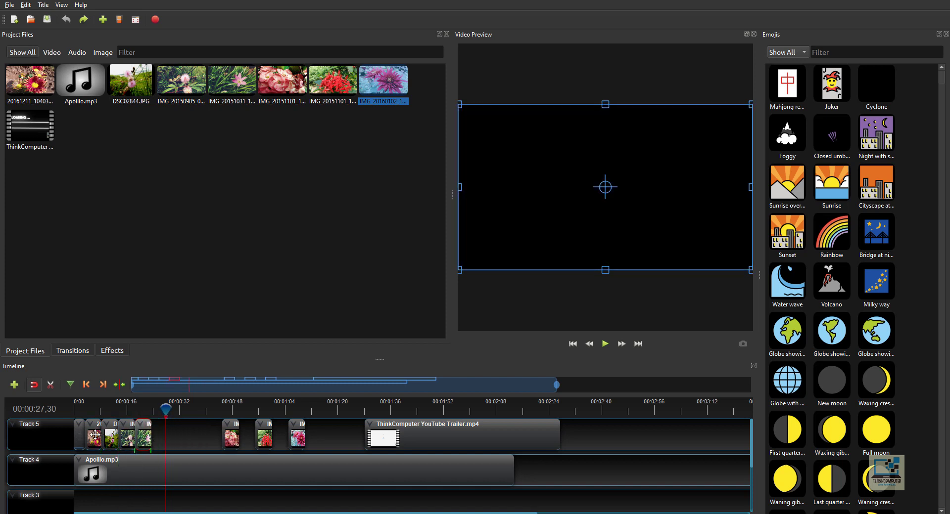
left_click(104, 437)
left_click_drag(105, 438, 108, 437)
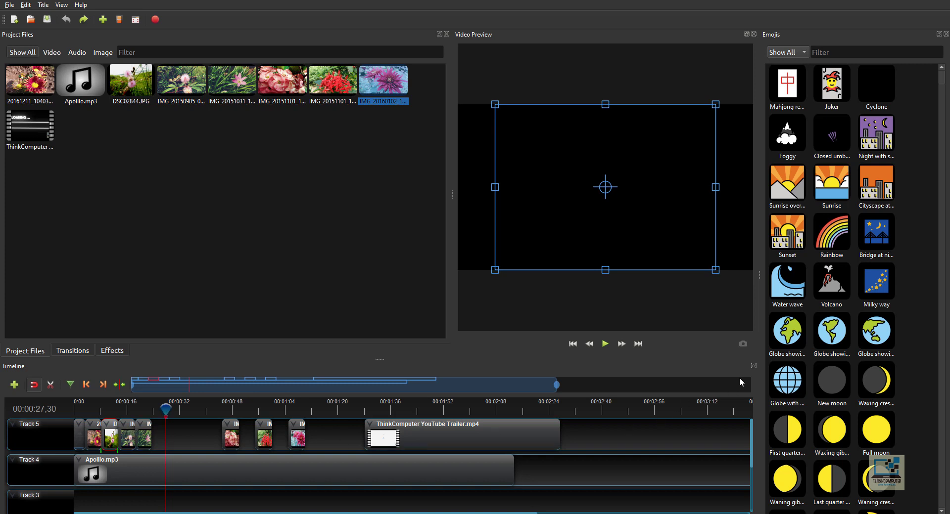
scroll(220, 439, "up", 2)
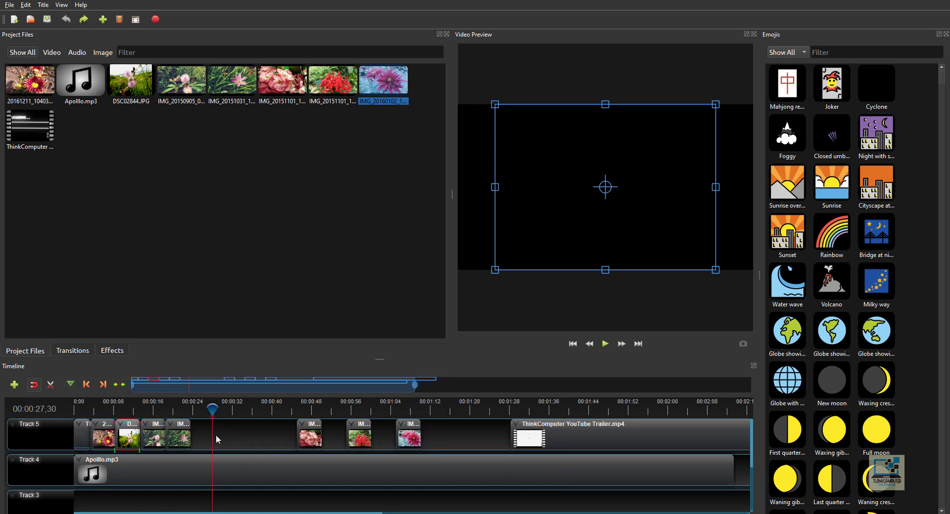
scroll(217, 439, "up", 2)
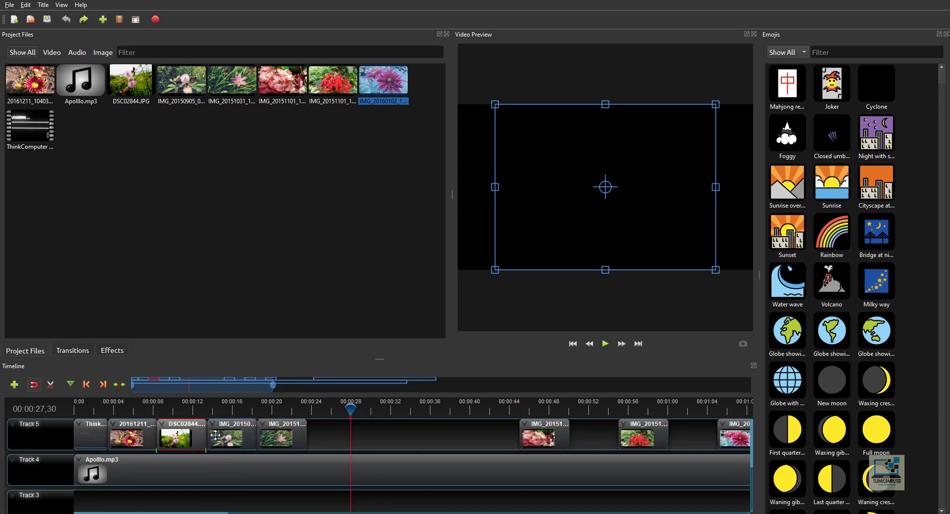
scroll(215, 436, "down", 4)
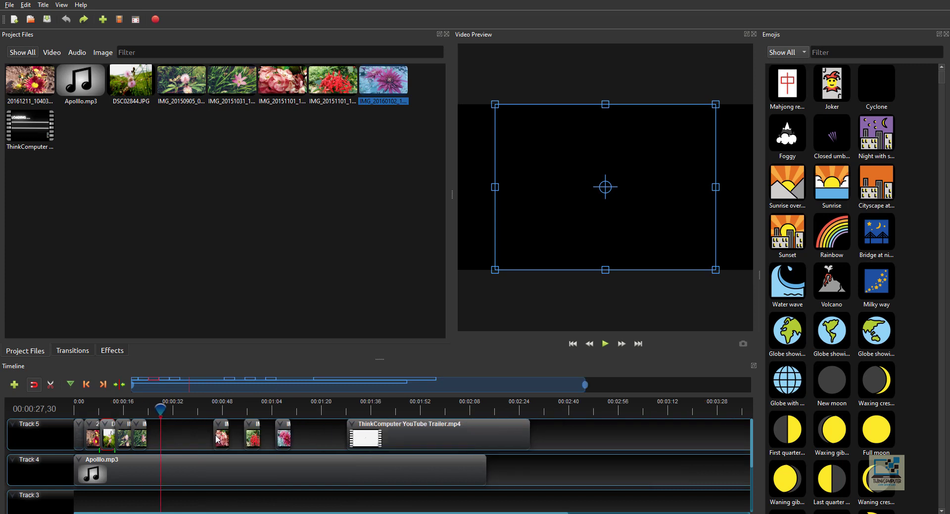
scroll(216, 440, "up", 2)
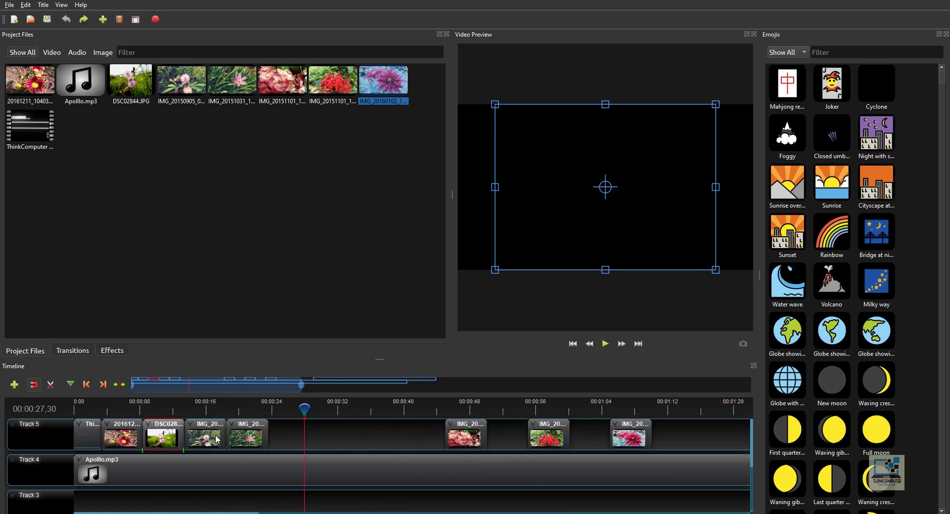
Pull each remaining flower photo left so it overlaps the previous one on Track 5.
left_click_drag(128, 438, 173, 440)
left_click_drag(248, 442, 216, 445)
left_click_drag(453, 439, 245, 439)
left_click_drag(553, 438, 296, 439)
left_click_drag(628, 442, 330, 439)
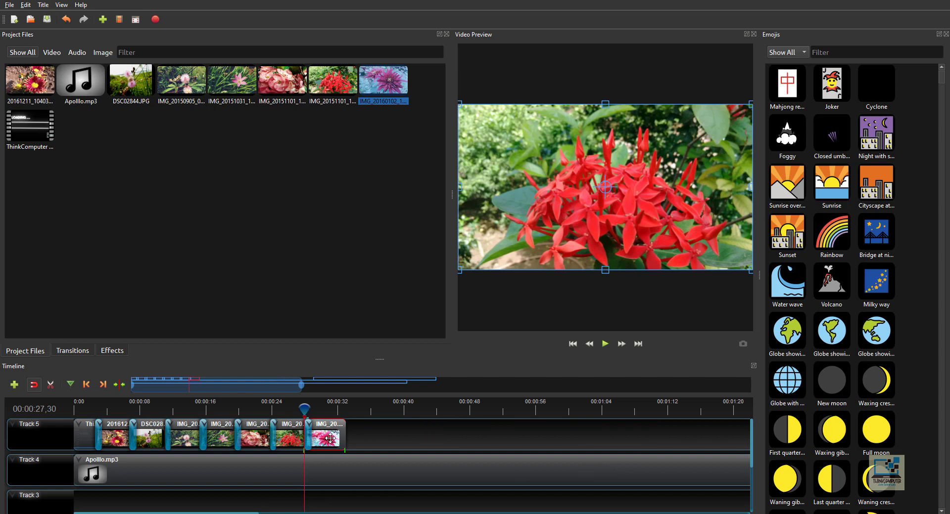
Place the trailer clip right after the photos and play the project from the start.
scroll(329, 438, "down", 1)
scroll(330, 438, "down", 1)
scroll(330, 438, "down", 1)
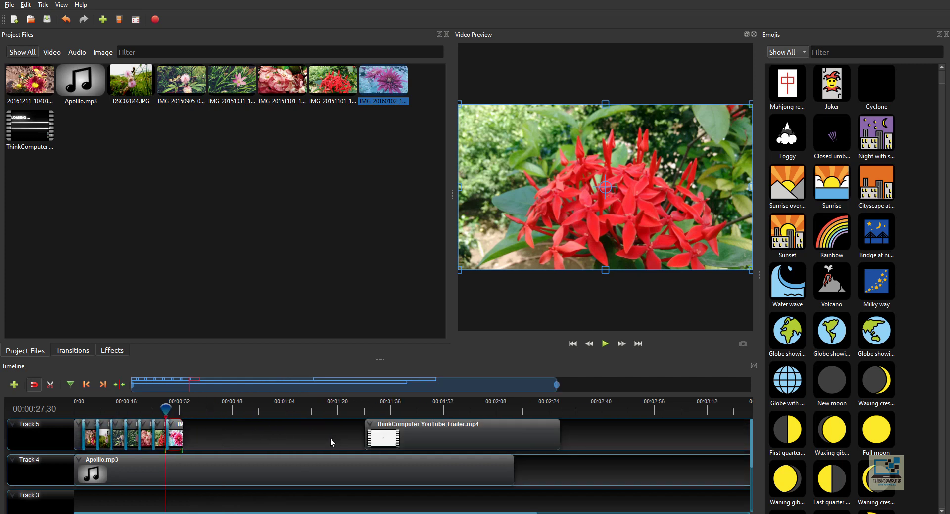
left_click_drag(418, 438, 235, 443)
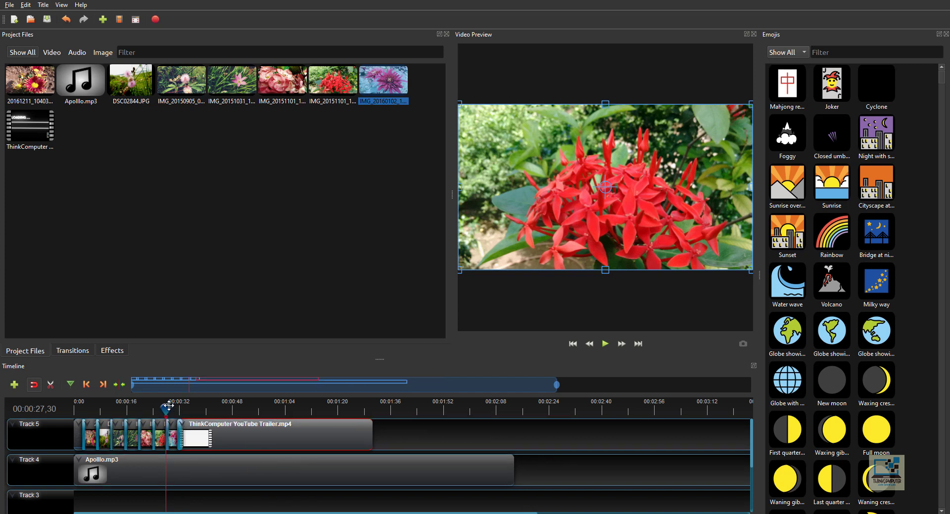
left_click_drag(168, 406, 75, 405)
left_click(605, 345)
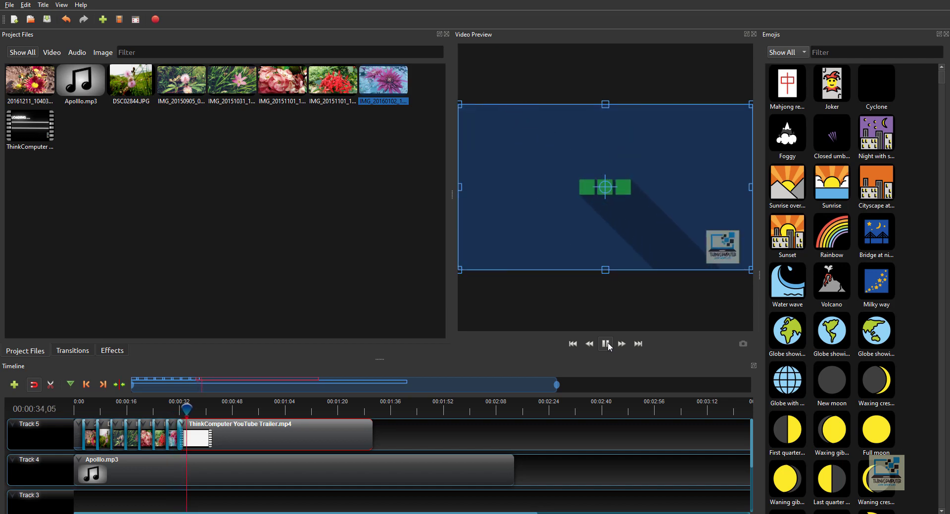
Pause playback and move the playhead to the 'A channel which teaches you' frame near 00:01:02.
left_click(606, 345)
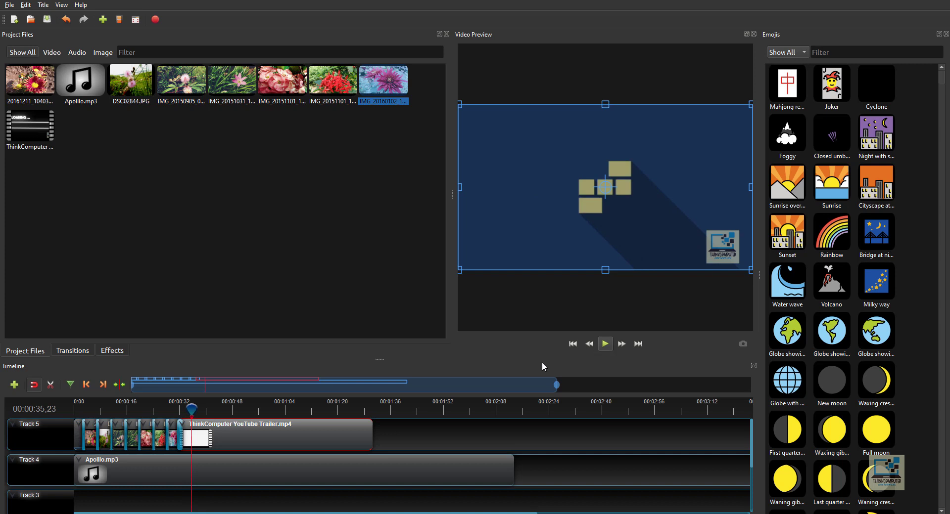
left_click_drag(193, 408, 280, 412)
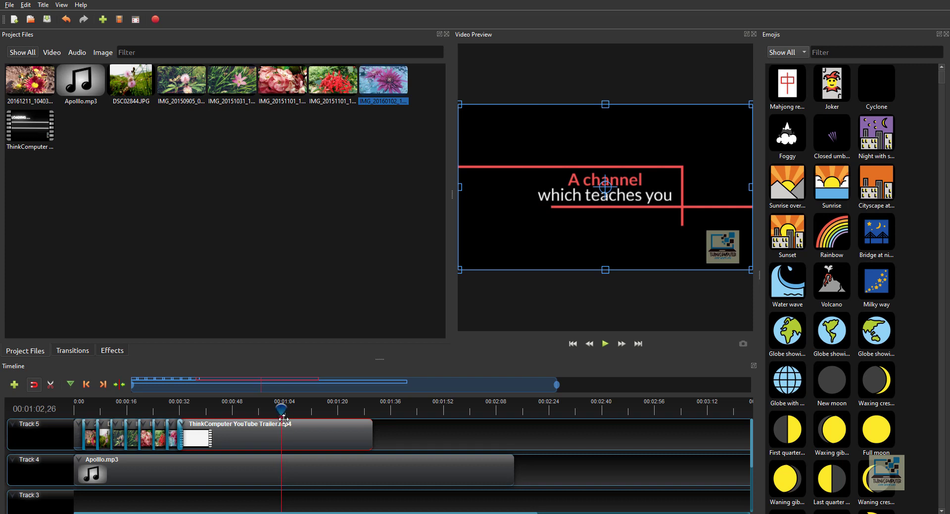
Slice all clips at the playhead keeping both sides, and delete the trailer's cut-off remainder.
right_click(281, 410)
mouse_move(298, 418)
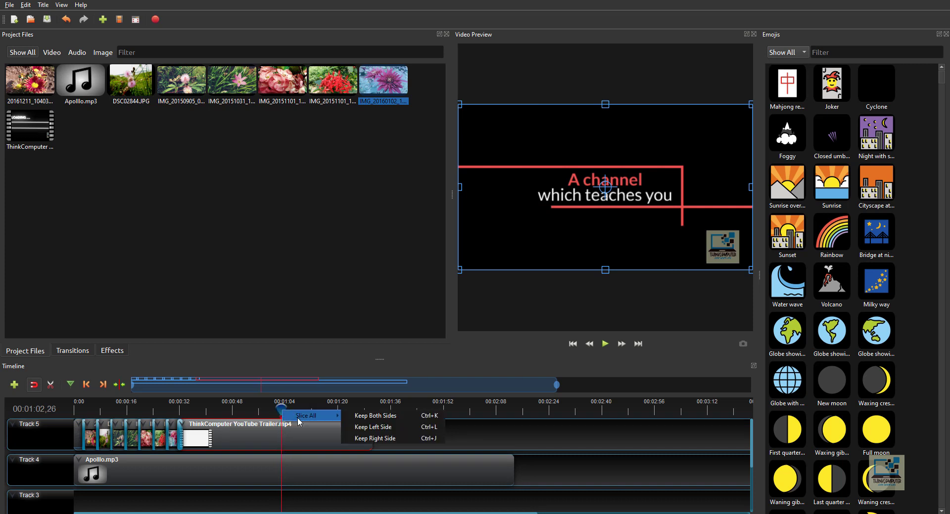
left_click(370, 416)
left_click_drag(320, 436, 544, 438)
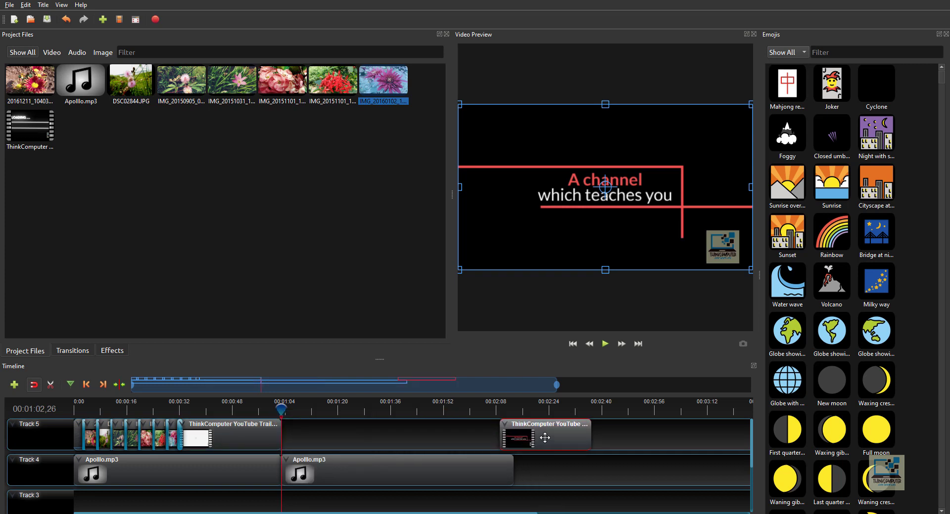
key("Delete")
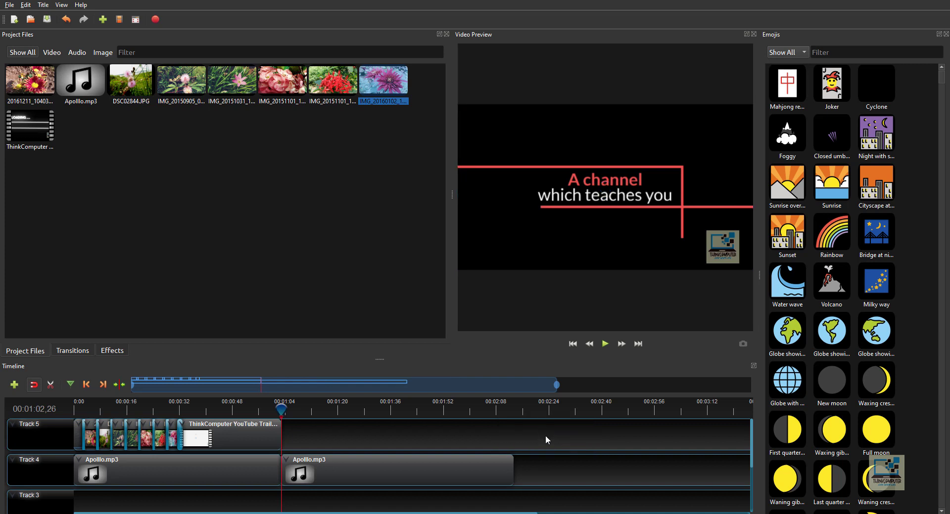
Snap the second Apollo.mp3 part back to the 00:01:04 cut point.
left_click_drag(318, 473, 377, 472)
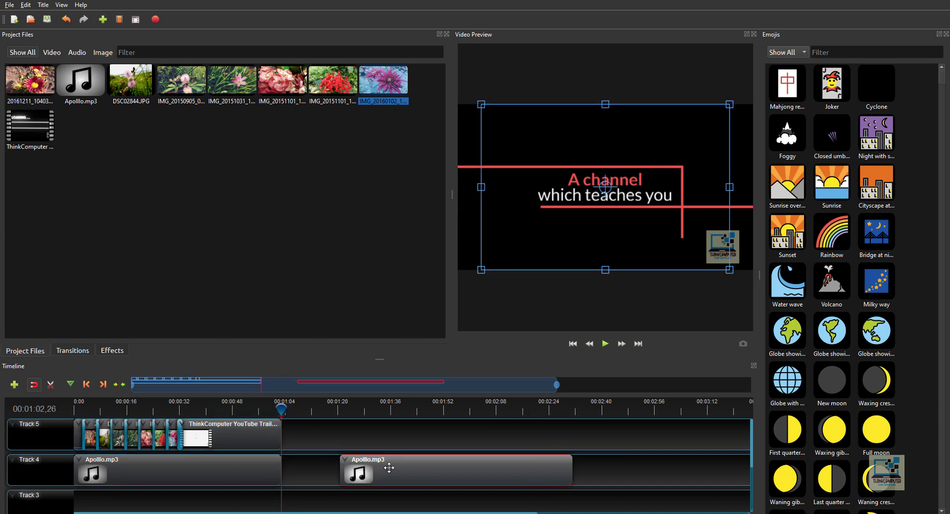
left_click_drag(414, 470, 363, 476)
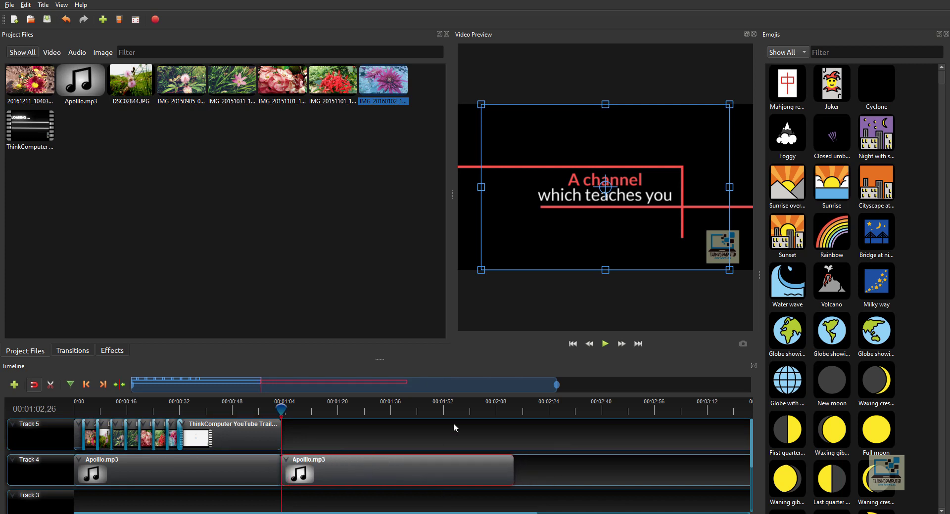
left_click(517, 406)
mouse_move(518, 405)
left_mouse_down()
mouse_move(263, 409)
mouse_move(515, 404)
left_mouse_up()
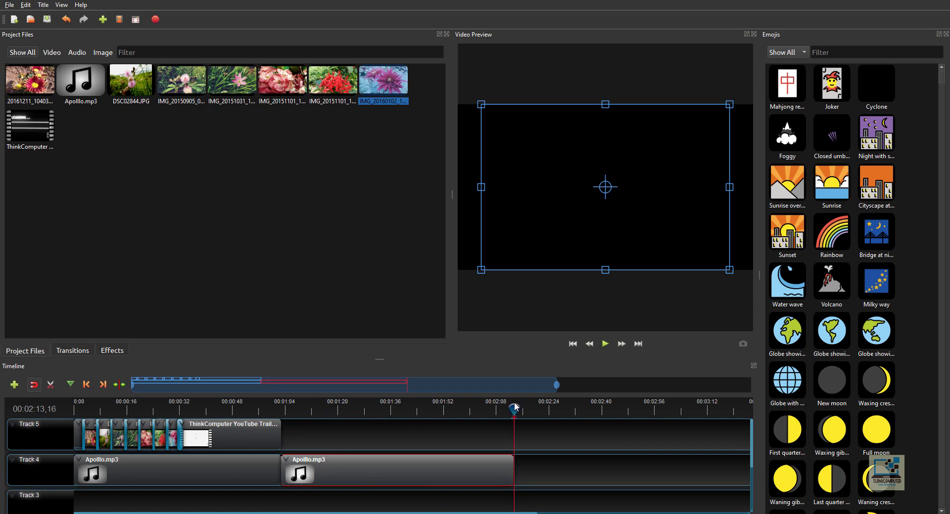
Delete the leftover second Apollo.mp3 clip from Track 4.
mouse_move(514, 407)
left_mouse_down()
mouse_move(328, 407)
mouse_move(474, 413)
left_mouse_up()
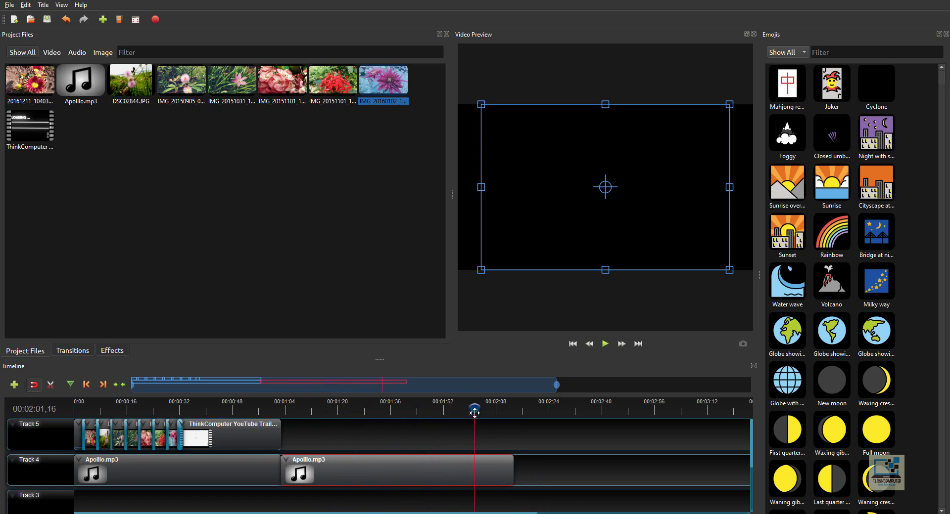
left_click_drag(474, 414, 502, 410)
key("Delete")
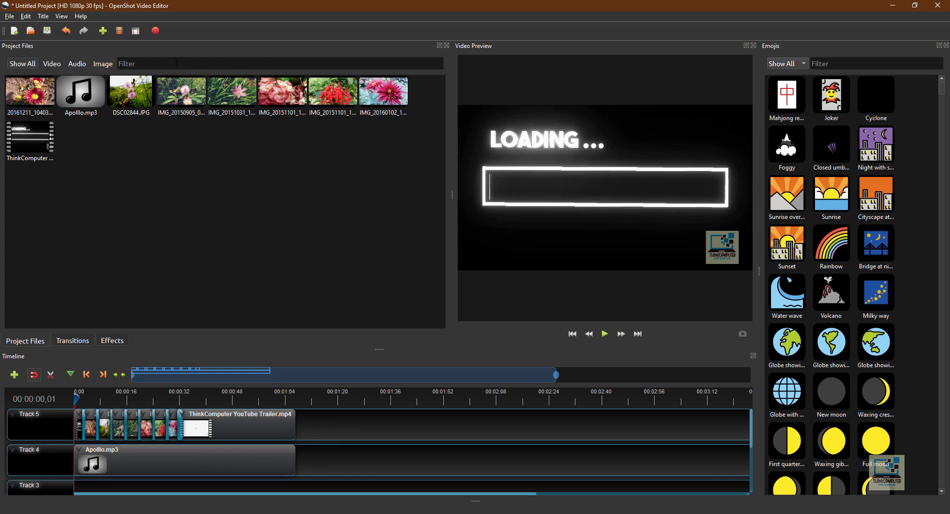
Set the export to 'My first video', All Formats profile, MP4 (h.264) target and High quality.
left_click(157, 31)
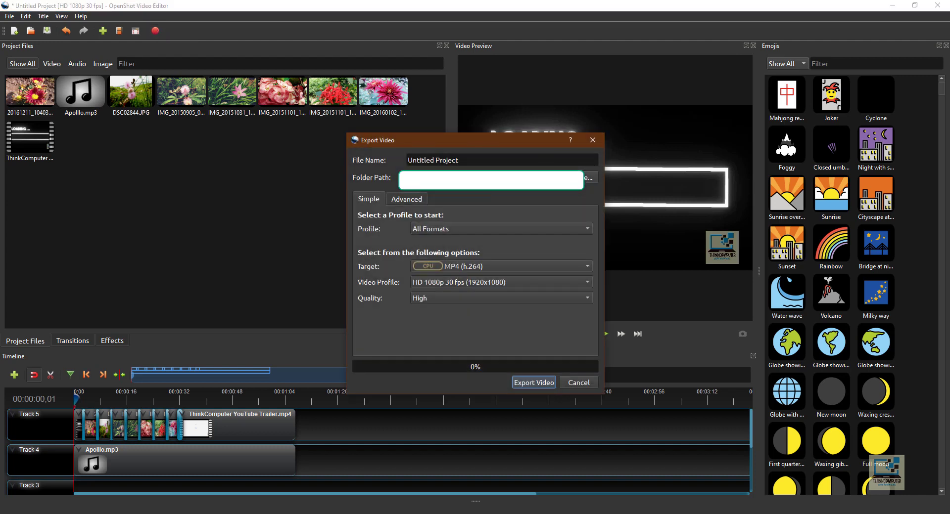
left_click_drag(478, 164, 356, 164)
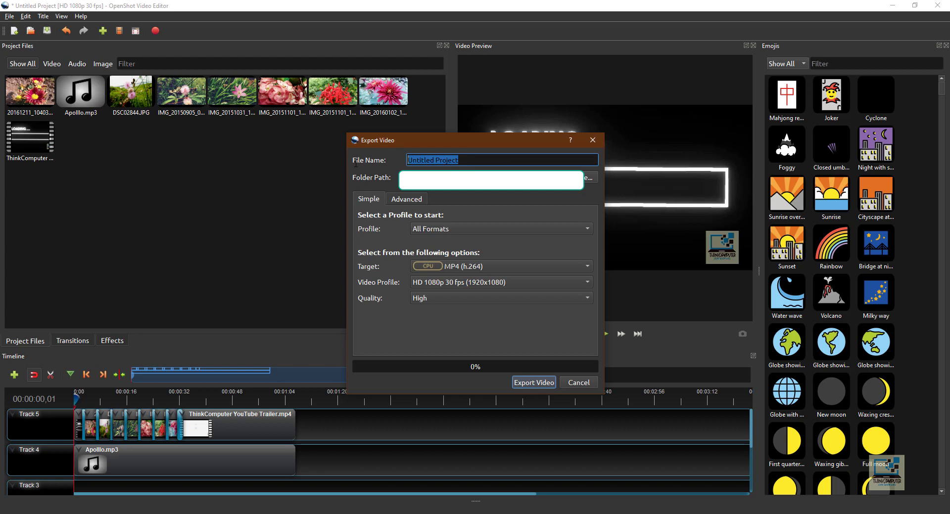
type("My first video")
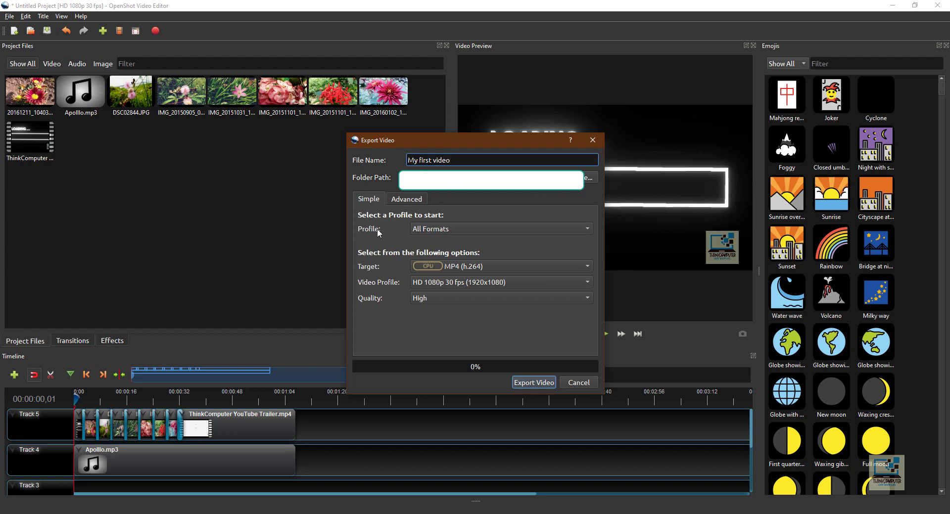
left_click(431, 229)
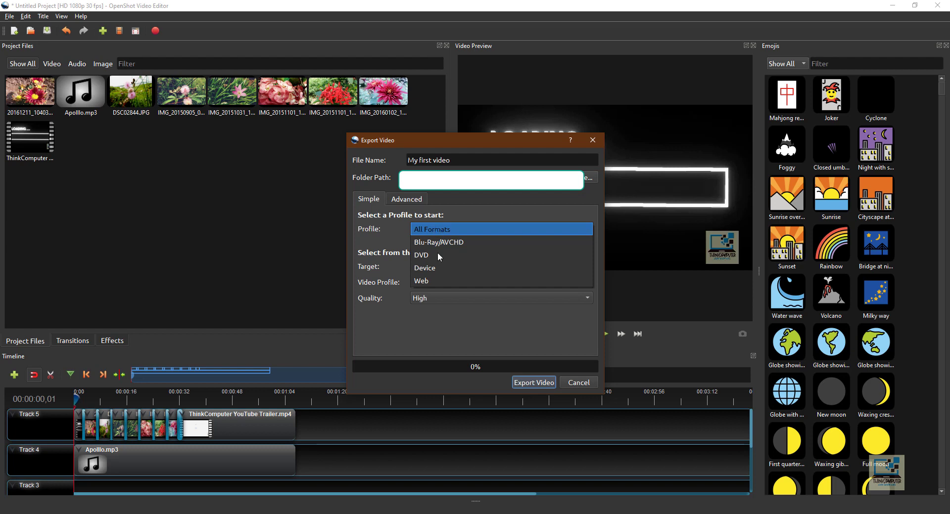
left_click(451, 281)
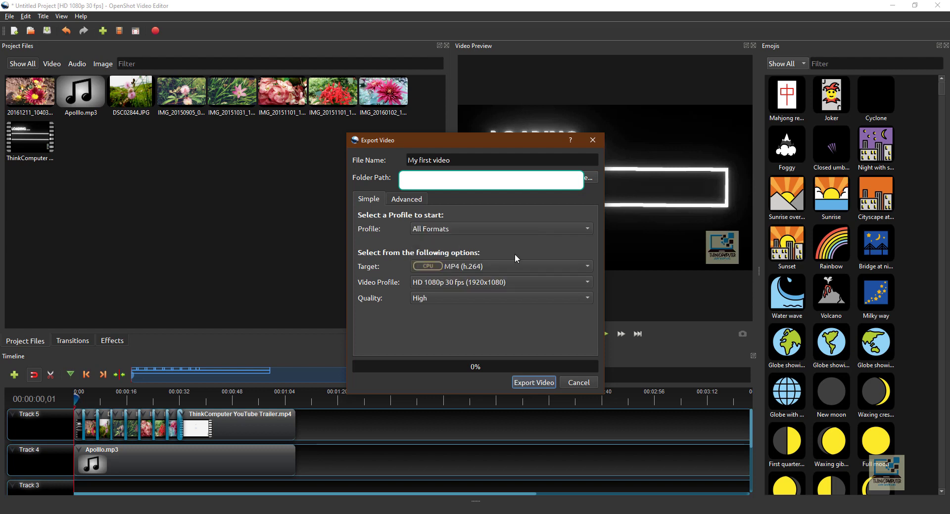
left_click(491, 267)
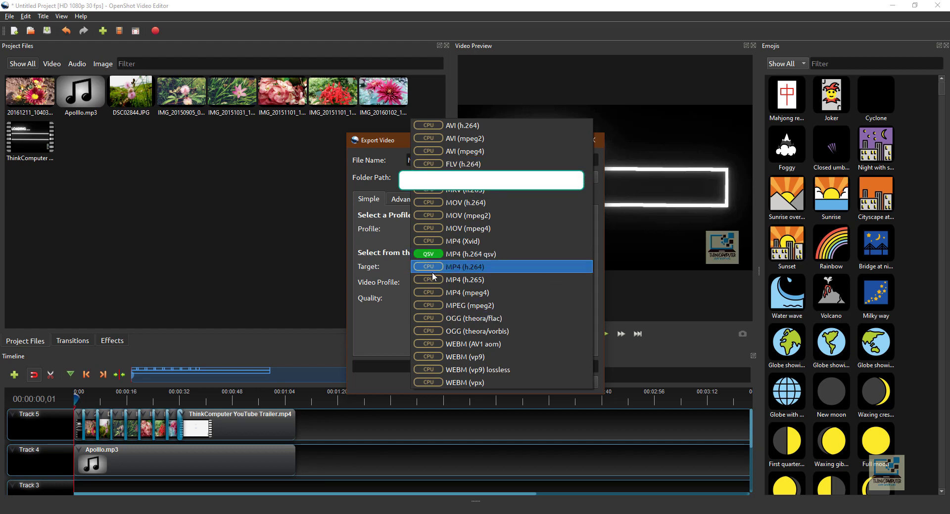
left_click(479, 270)
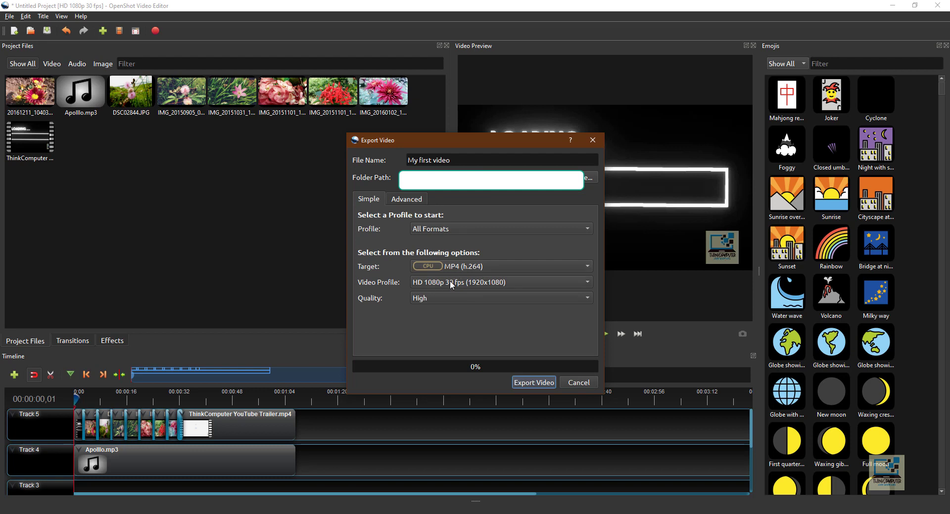
left_click(442, 298)
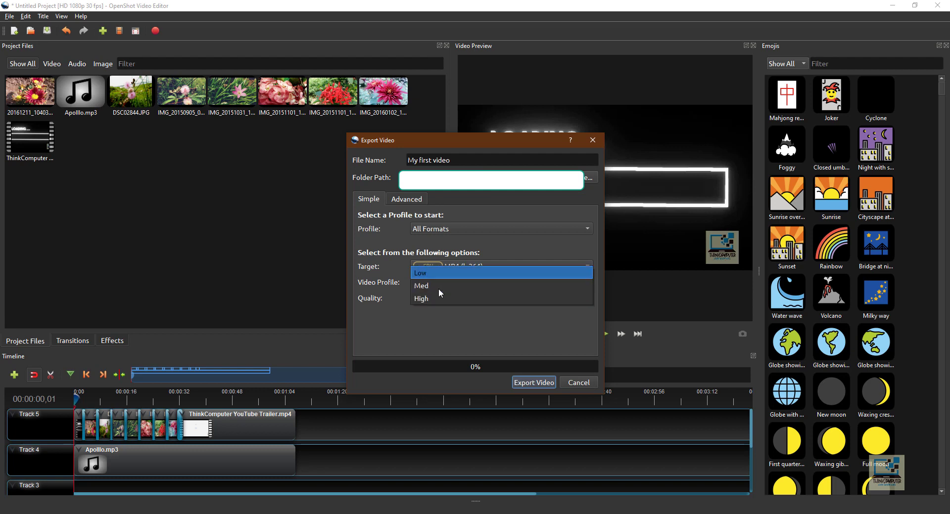
left_click(436, 299)
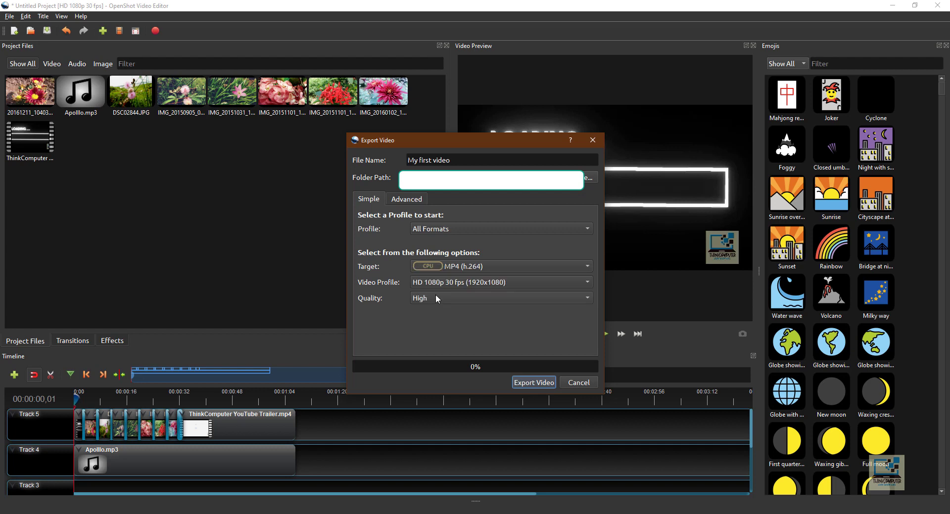
Render 'My first video' to 100% and close the finished export window.
left_click(529, 384)
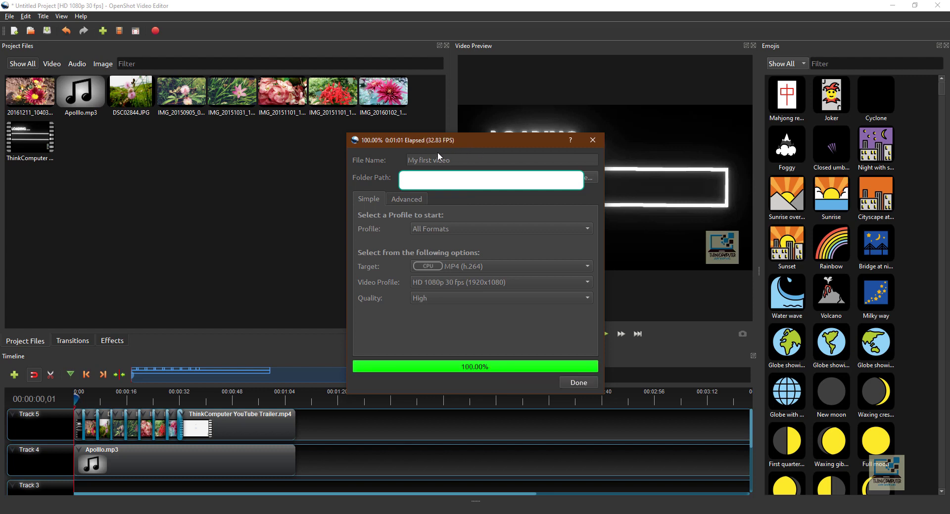
left_click(577, 384)
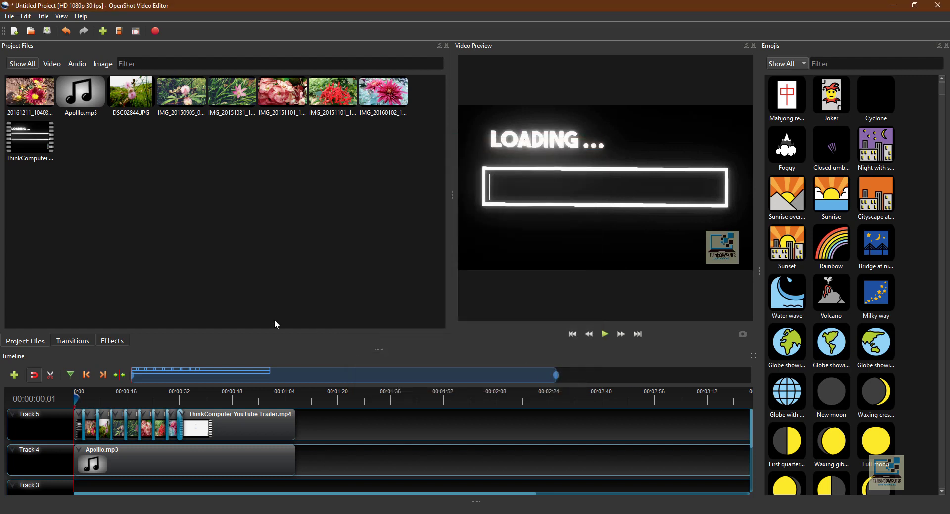